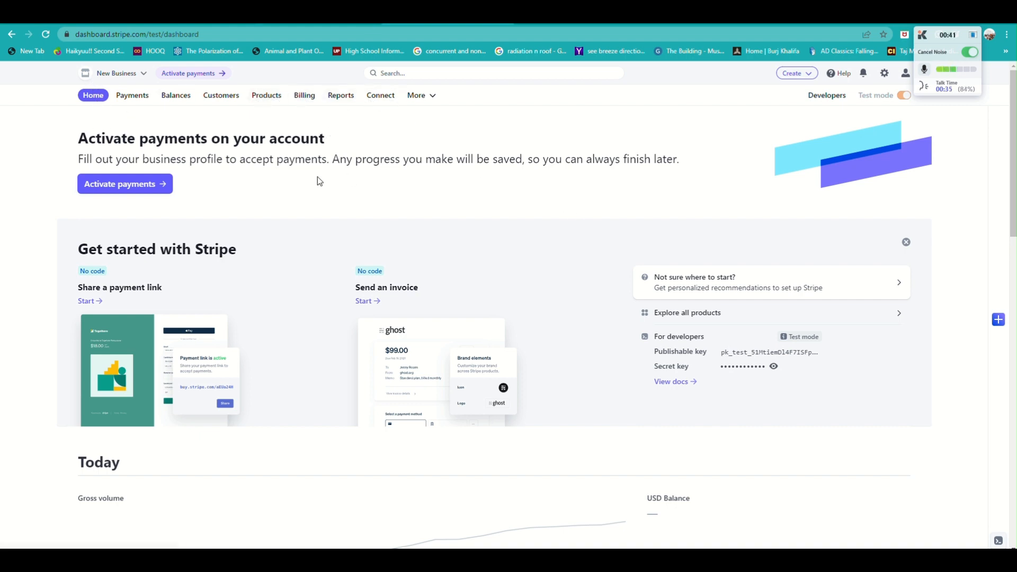
- Open the product catalog in test mode and start adding a new product
click(270, 99)
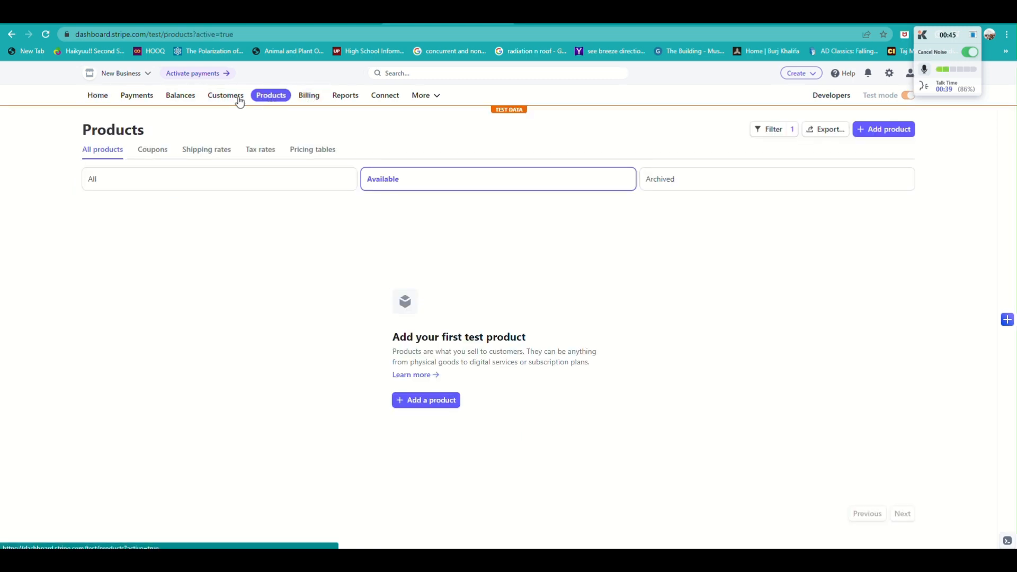
right_click(265, 97)
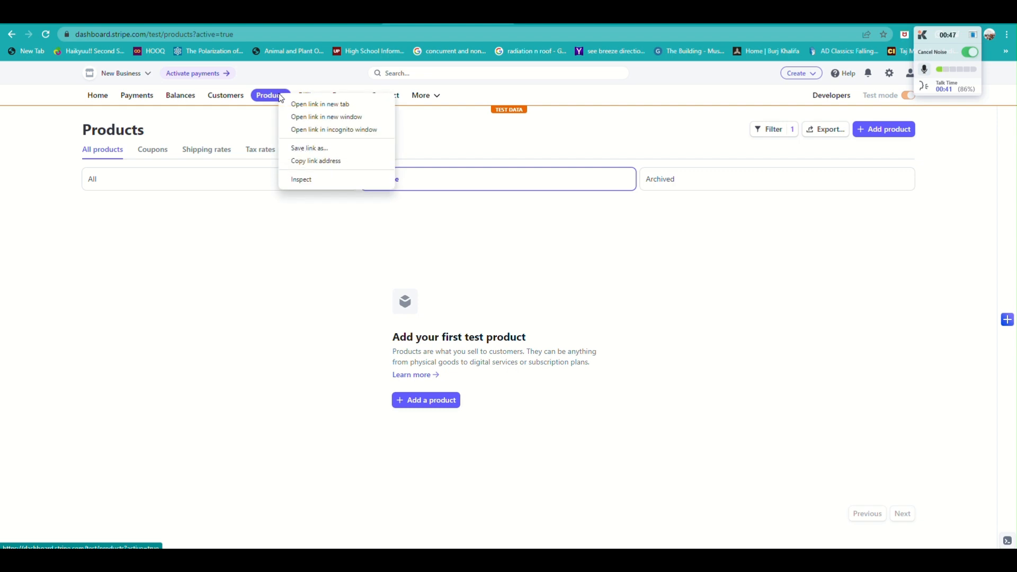
click(266, 99)
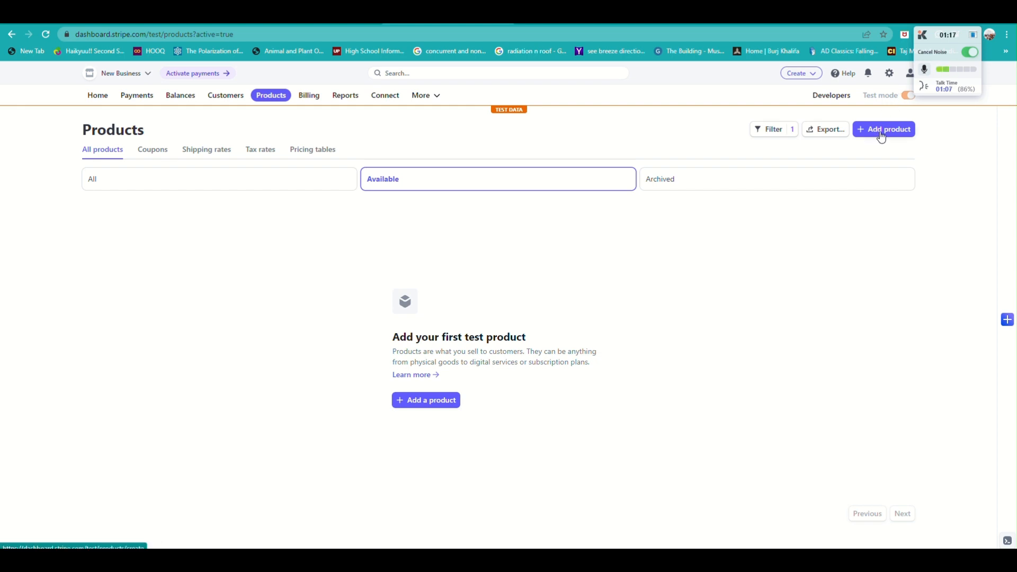
key(ctrl+plus)
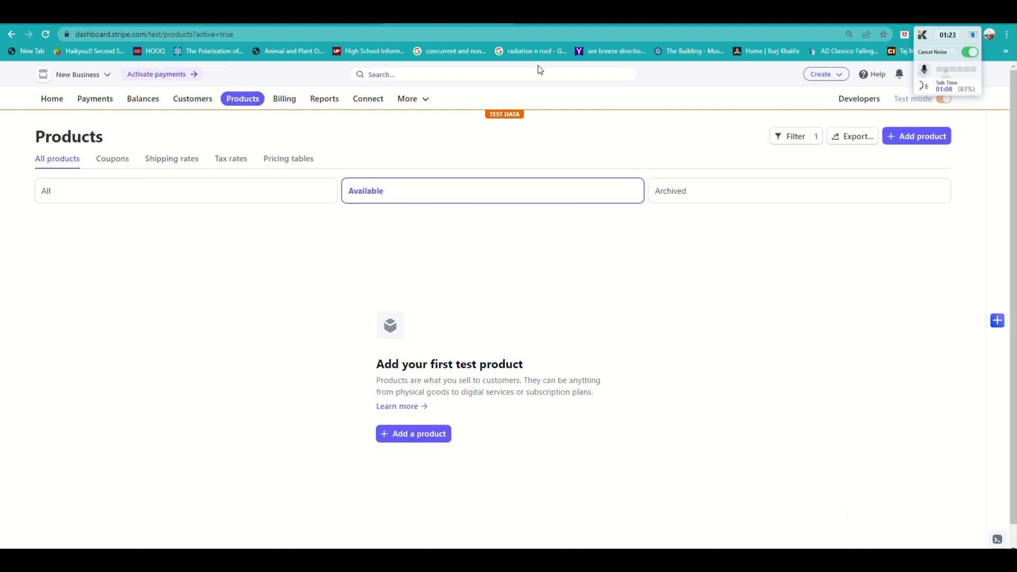
click(916, 144)
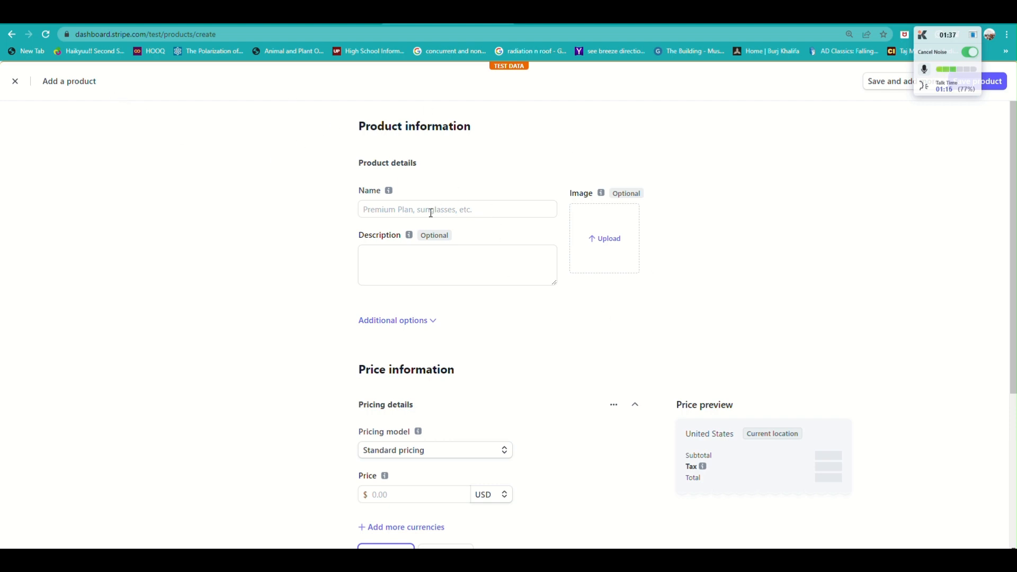
- Name the new product "graphic designing"
click(370, 213)
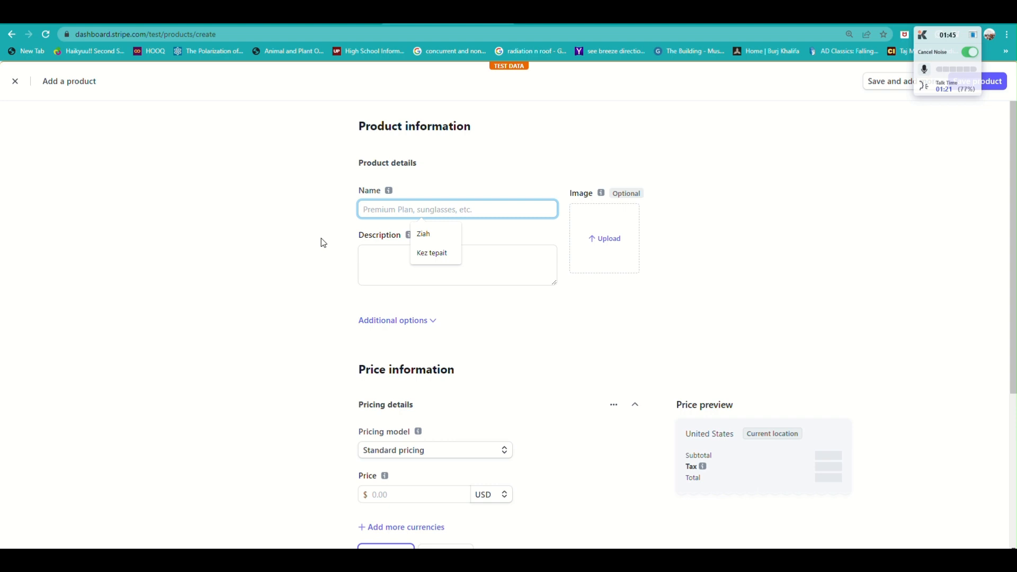
text(graphi)
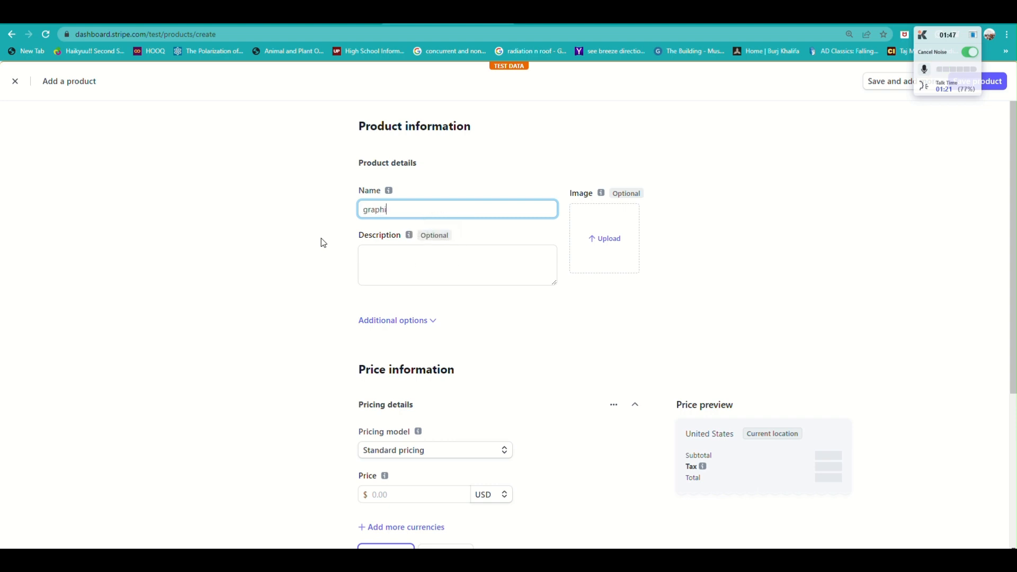
text(c designeing)
click(421, 210)
key(BackSpace)
click(414, 261)
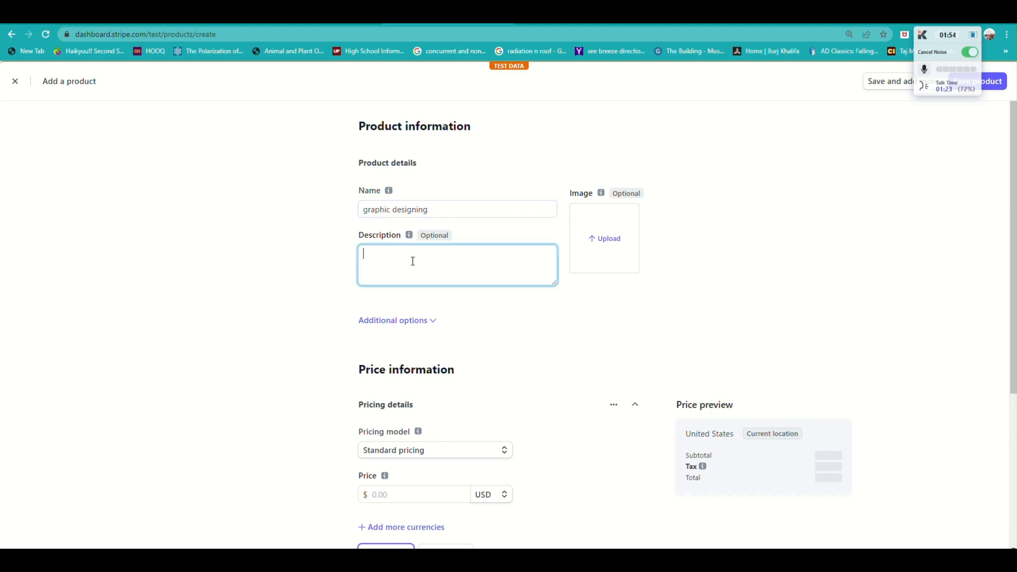
- Upload the Unsplash JPG from the Downloads folder as the product image
click(609, 261)
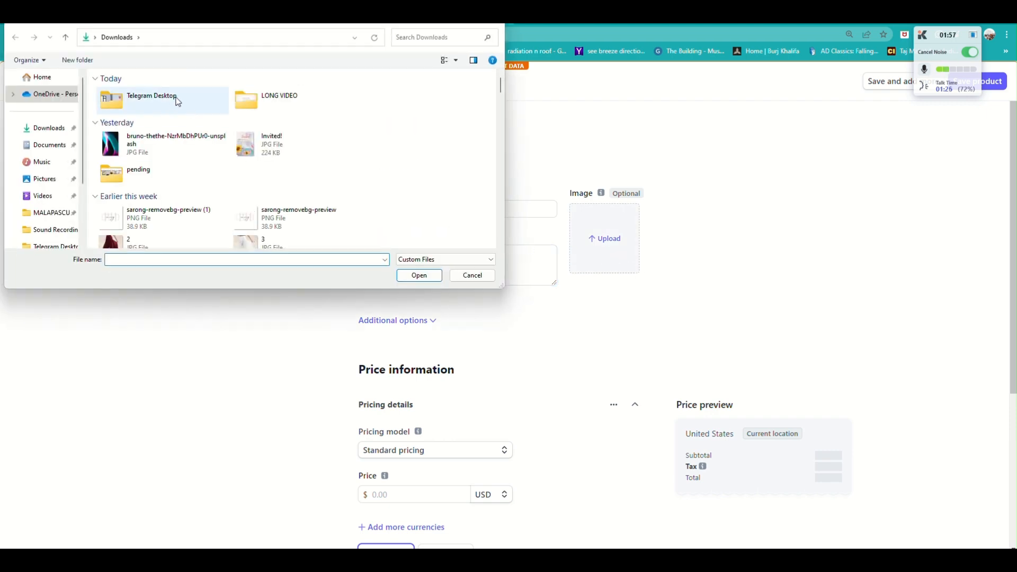
click(171, 147)
click(420, 276)
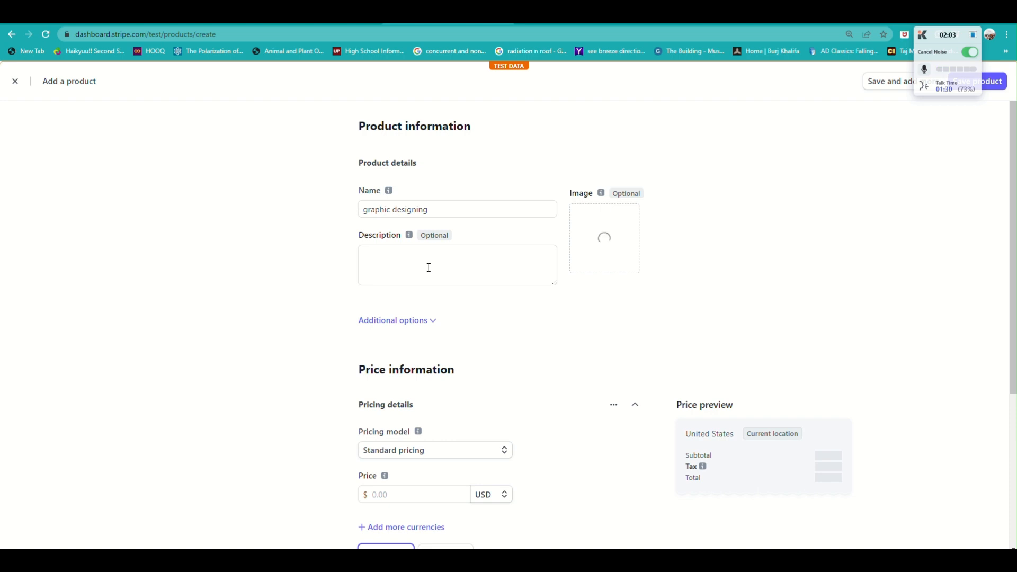
- Fill in the product description, beginning "Our graphic design subscription service can help. We provide an affordable, easy-to-use platform"
click(453, 211)
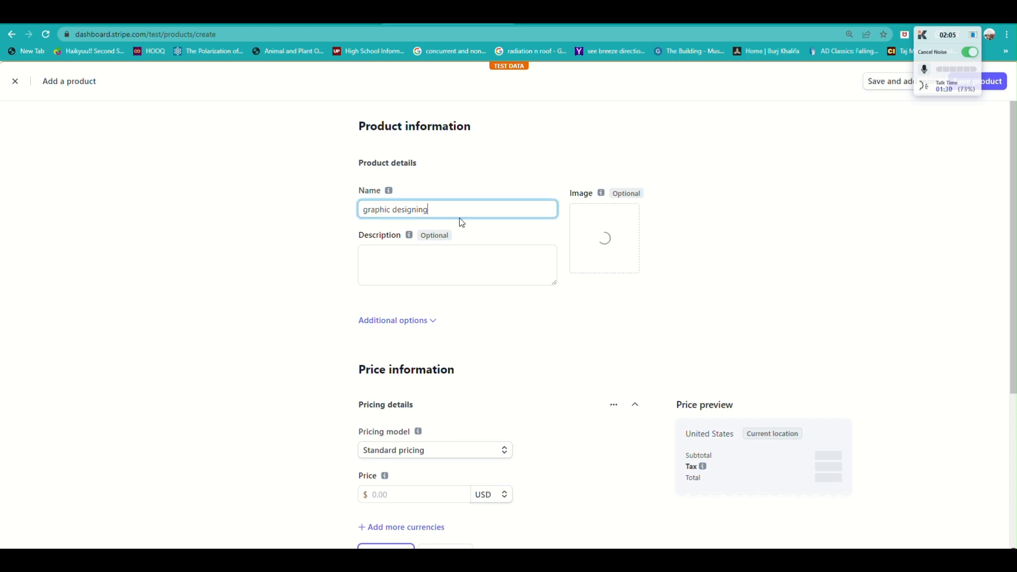
click(406, 264)
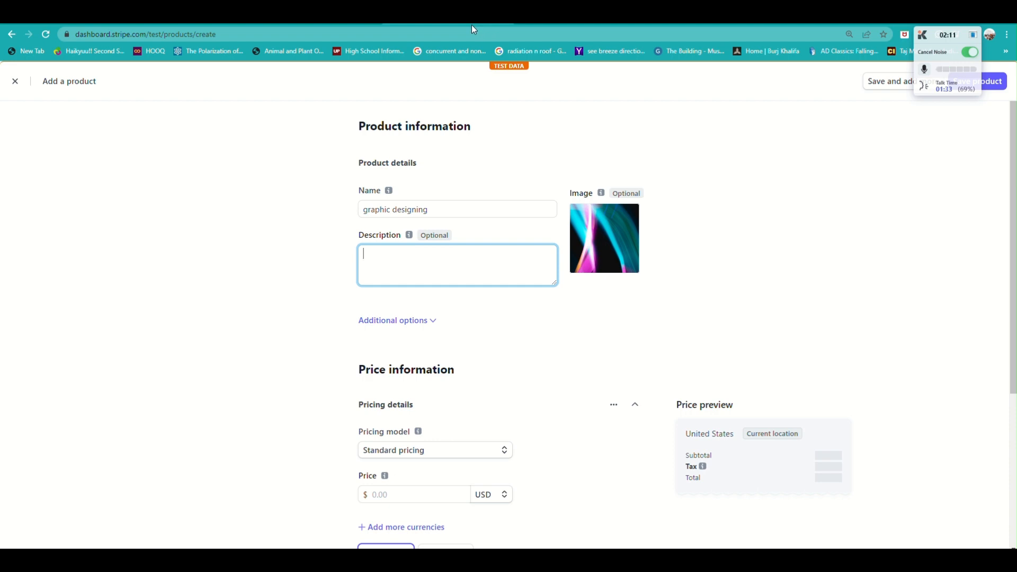
text(Our graphic design subscription service can help. We provide an affordable, easy-to-use platform that gives you access to a suite of graphic design tools and resources that will help you create high-quality designs quickly and easily.)
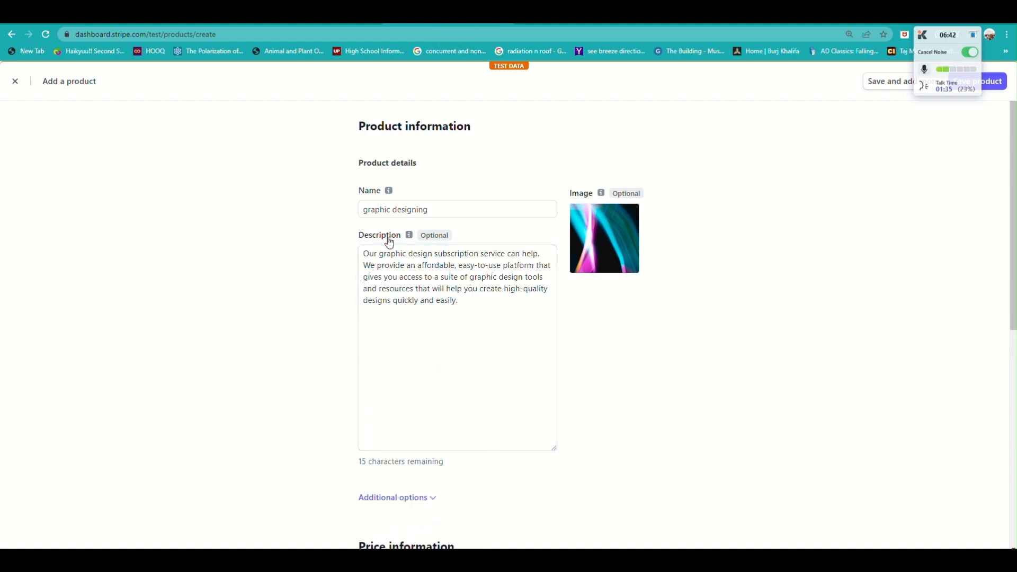
- Examine the product's additional options, such as statement descriptor, unit label, metadata and feature list, and collapse them again
scroll(561, 331, down, 4)
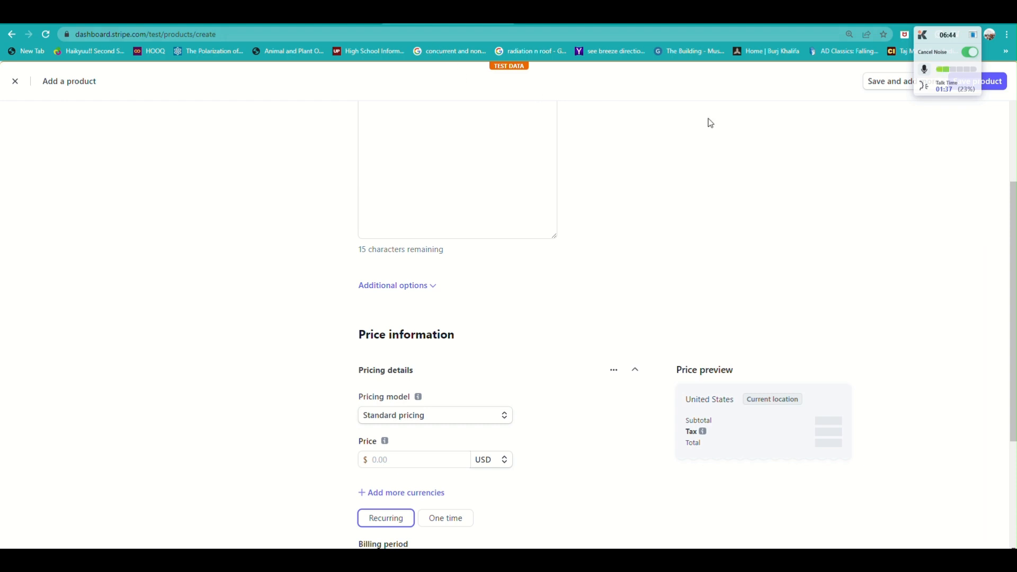
scroll(520, 411, up, 2)
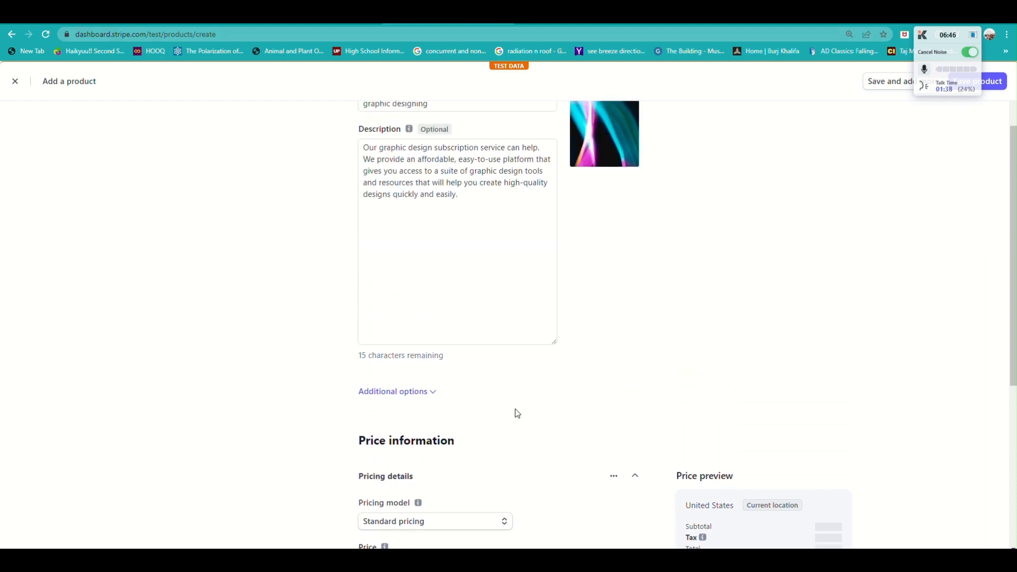
scroll(518, 405, down, 3)
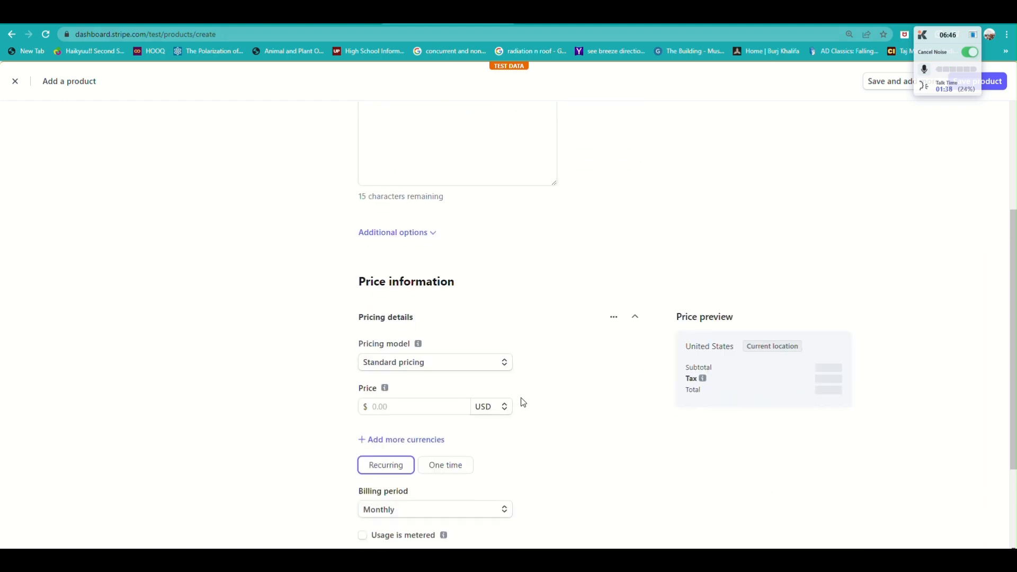
click(420, 233)
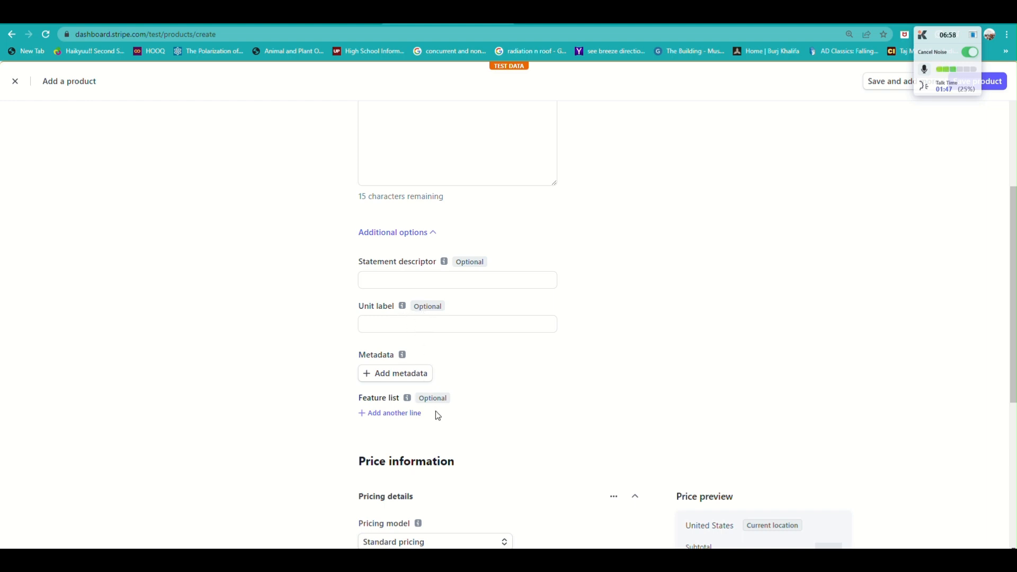
click(404, 234)
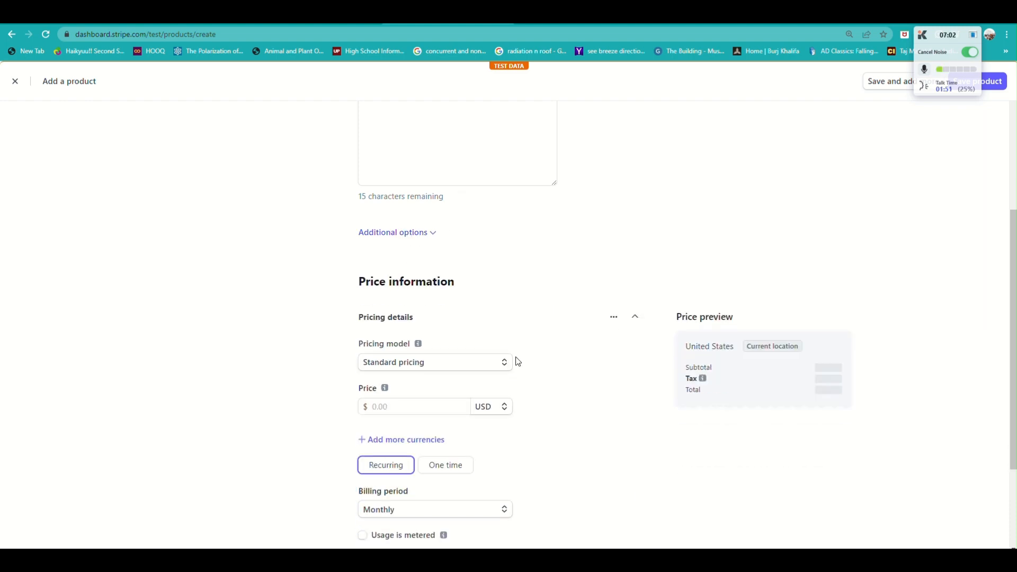
- Keep the standard pricing model and set the product's price to 40.00 USD
scroll(467, 330, down, 3)
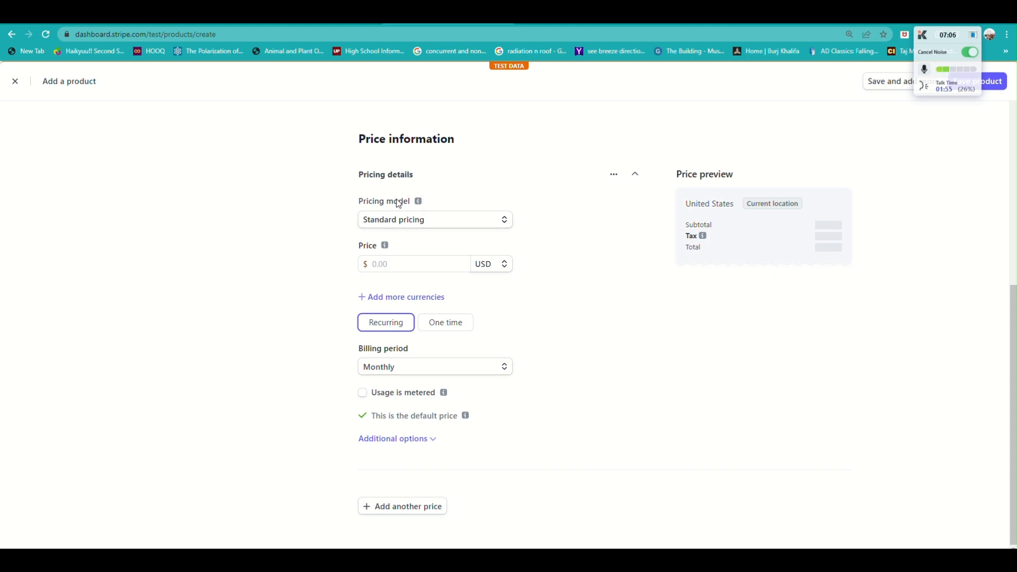
click(475, 220)
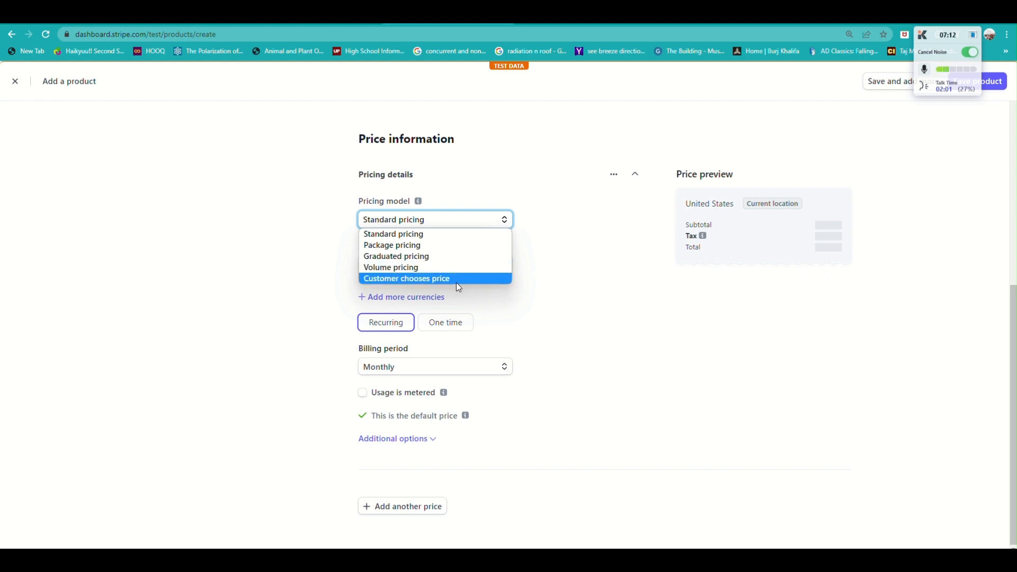
click(433, 234)
click(403, 266)
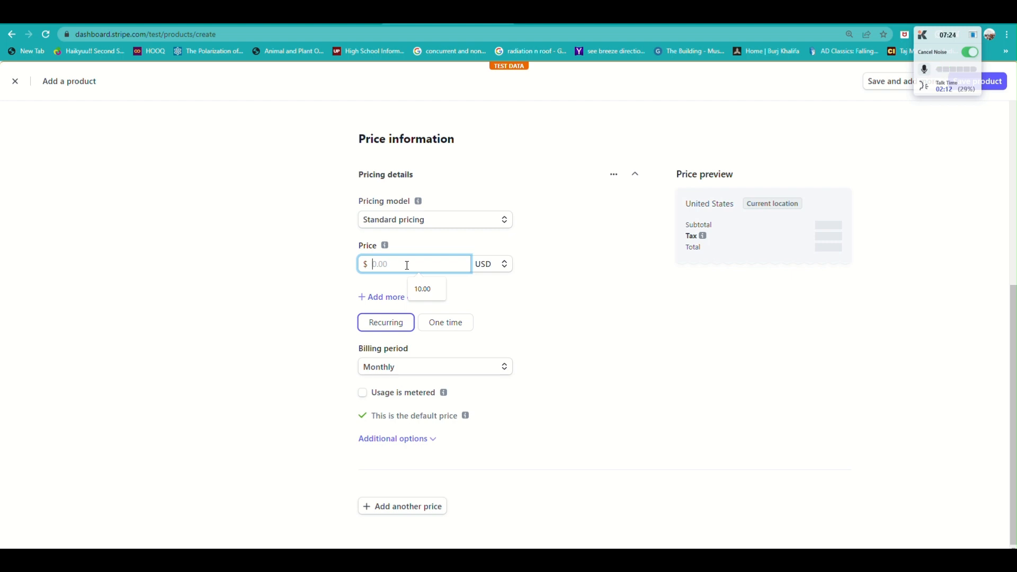
text(40)
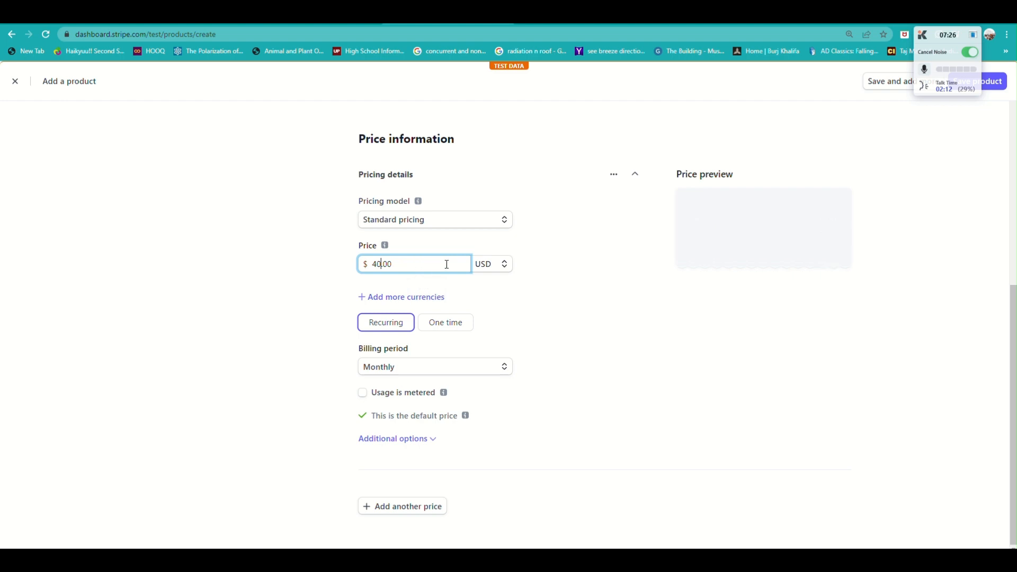
click(487, 266)
click(554, 273)
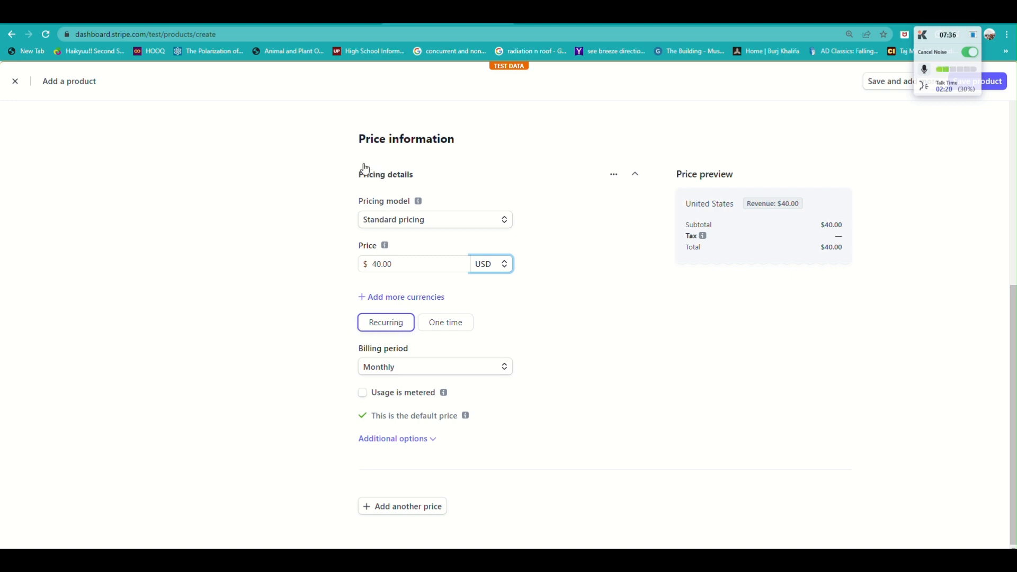
- Set the recurring price's billing period to weekly and expand its additional options, leaving the price description empty
click(417, 374)
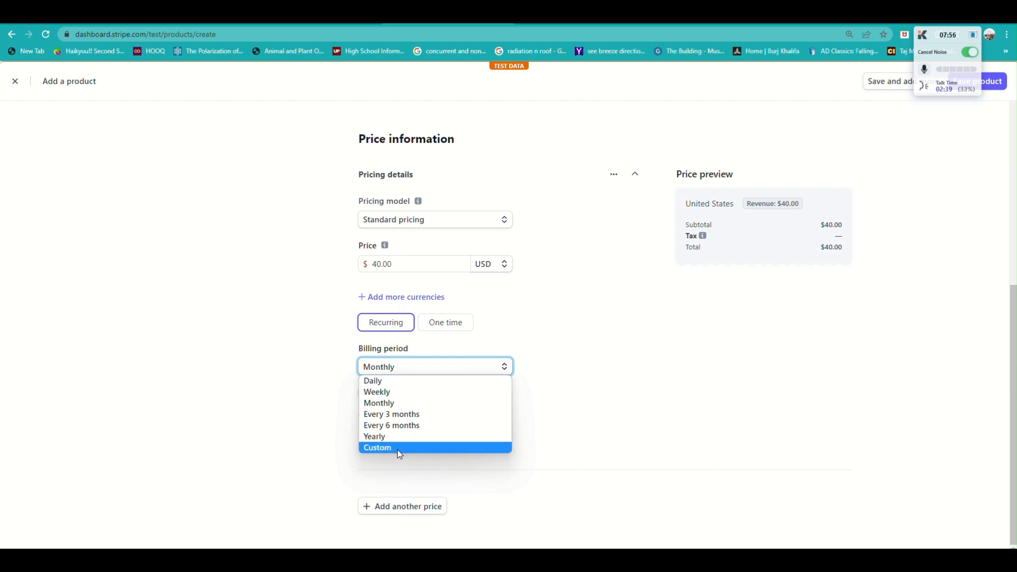
click(384, 395)
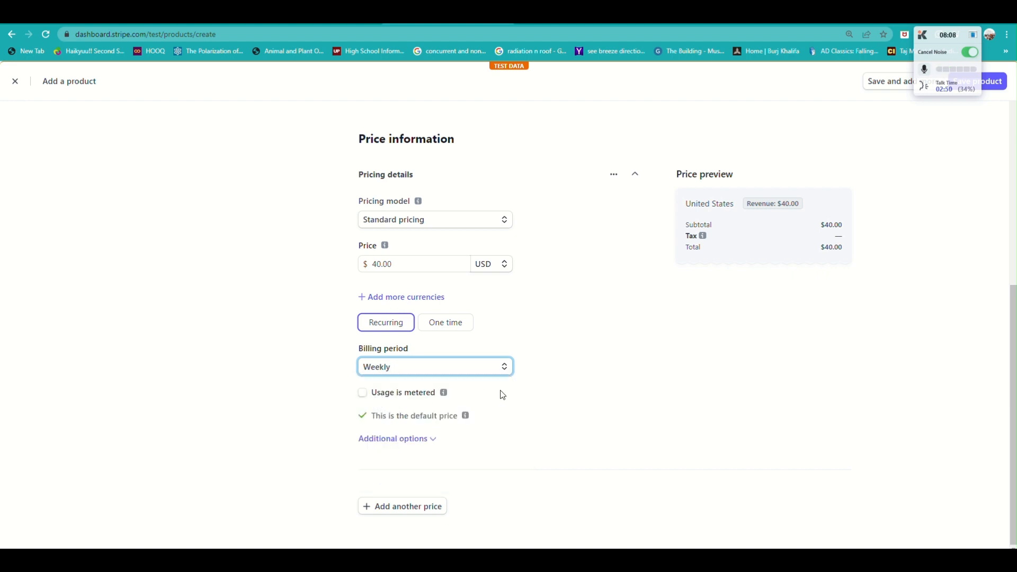
click(387, 444)
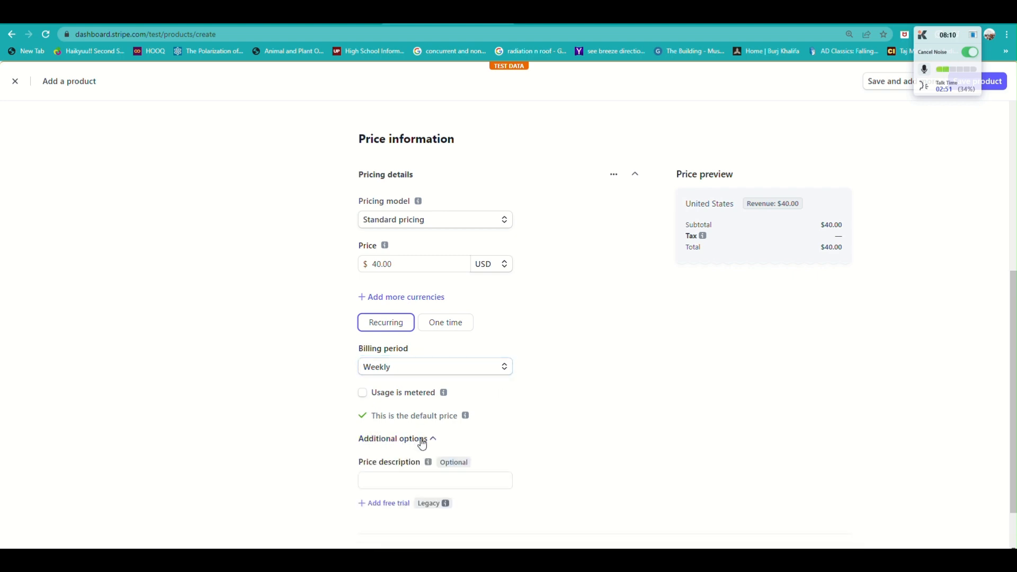
scroll(423, 440, down, 1)
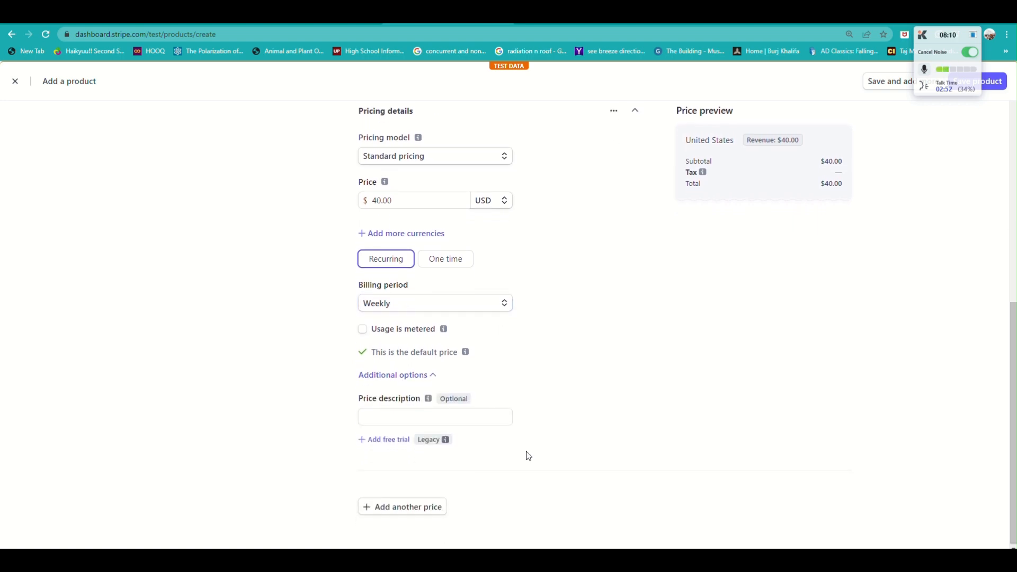
click(367, 414)
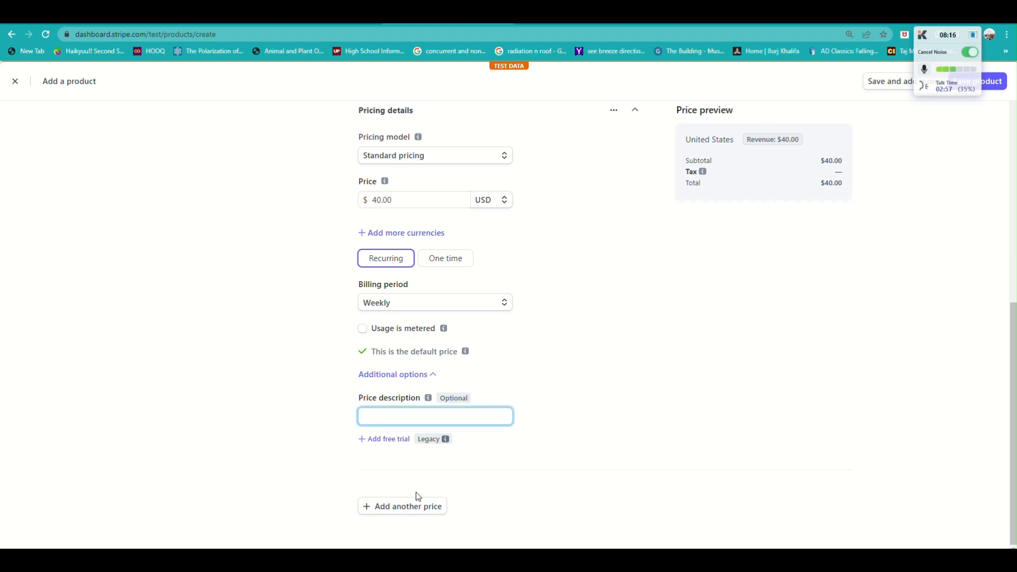
- Review the entered product and price information, save the product, and check its details page
scroll(500, 377, up, 5)
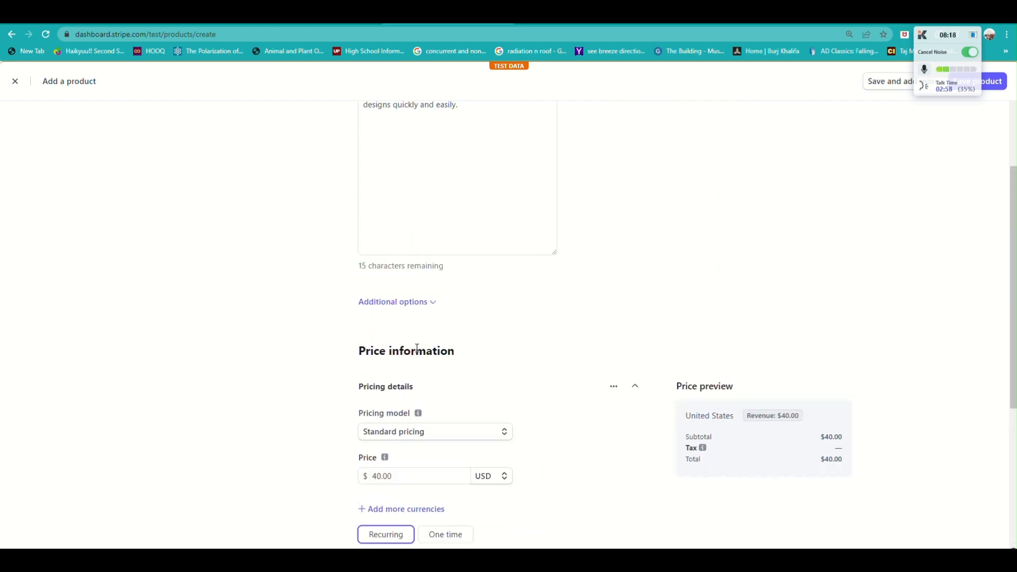
scroll(418, 348, up, 4)
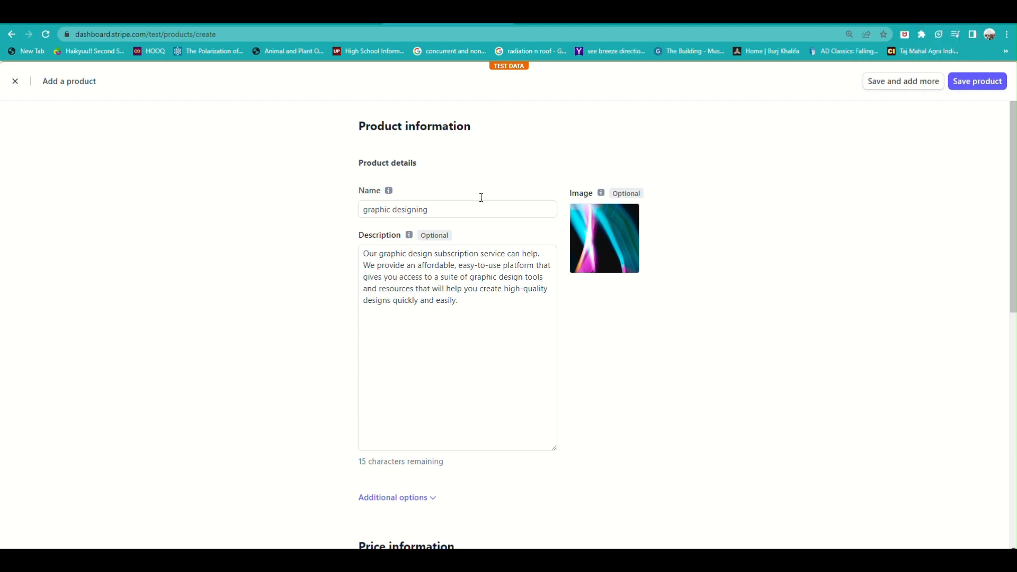
scroll(491, 354, down, 9)
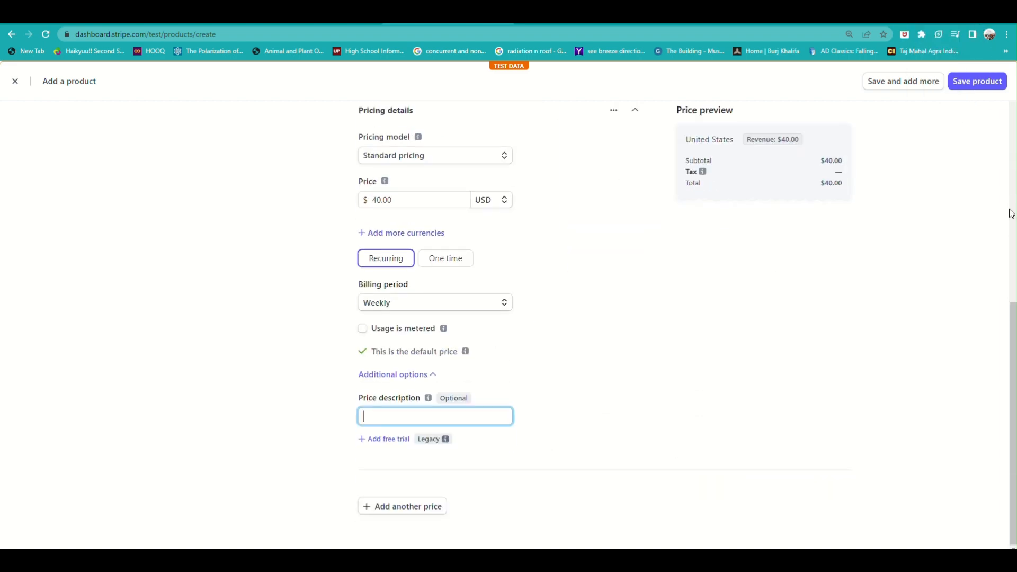
scroll(807, 236, up, 3)
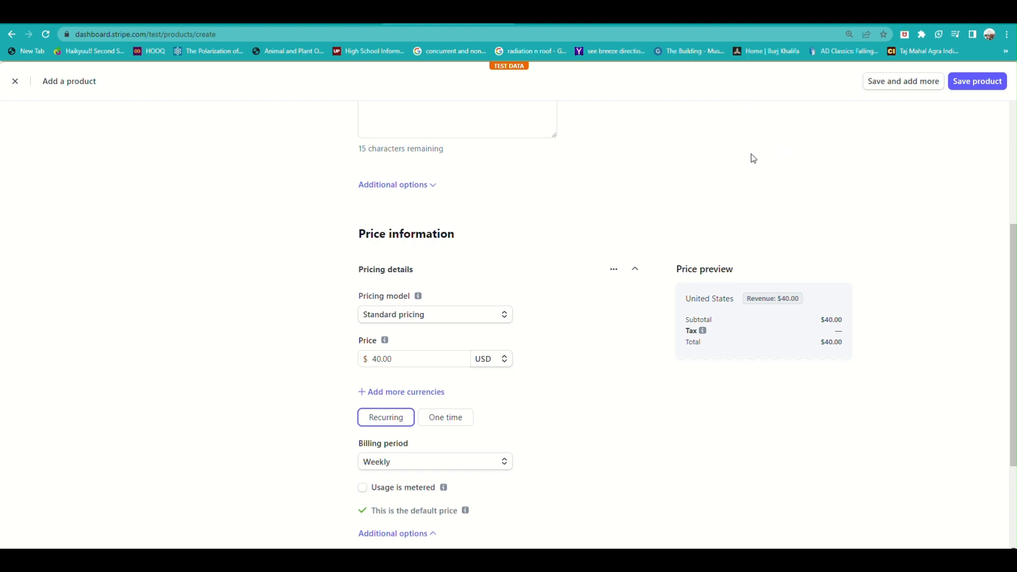
click(986, 85)
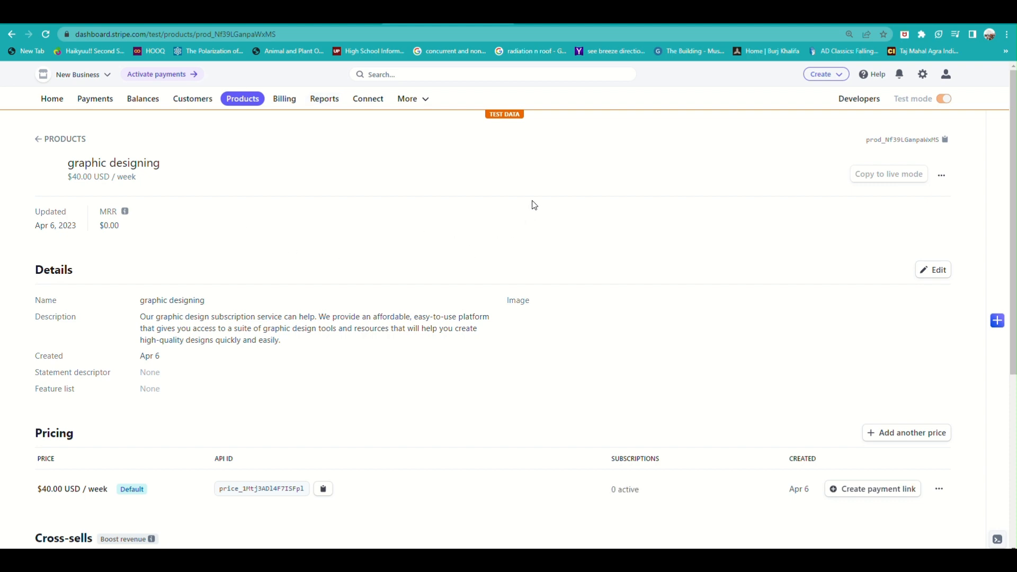
scroll(165, 223, down, 2)
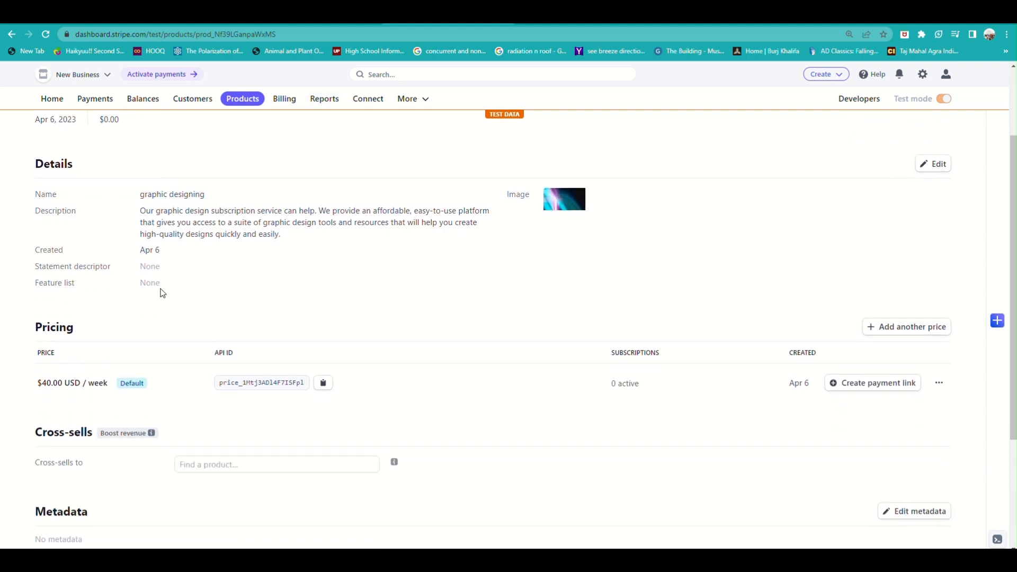
scroll(190, 352, up, 2)
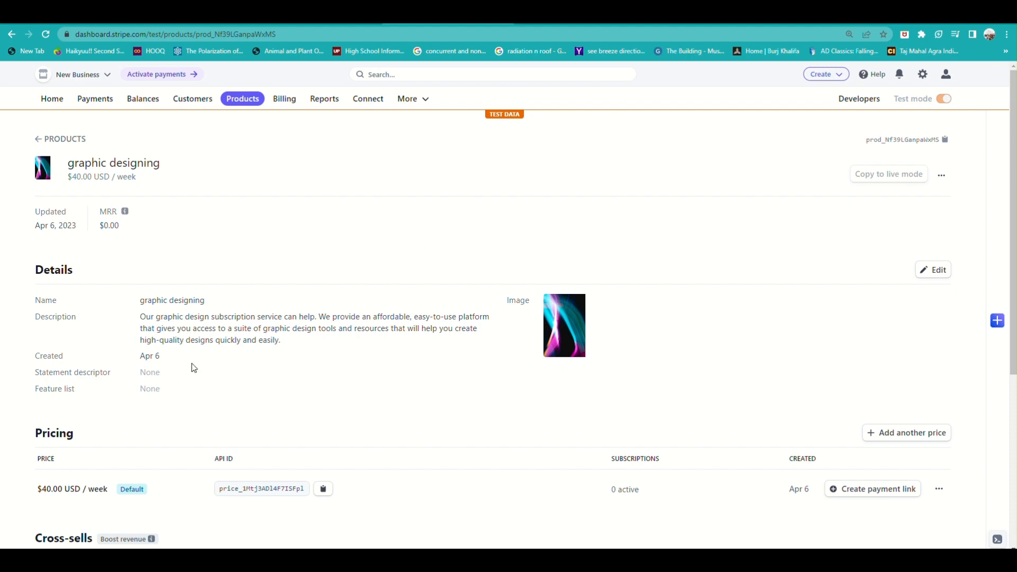
- Look through the graphic designing product's details, pricing, cross-sells and metadata, and return to the product list
scroll(194, 368, down, 3)
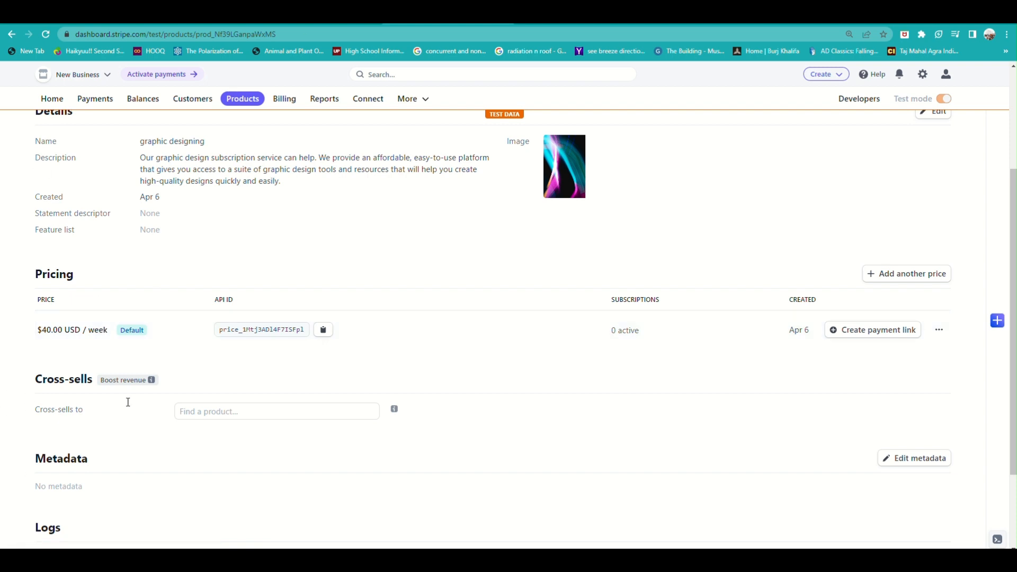
scroll(418, 435, down, 2)
scroll(781, 455, up, 5)
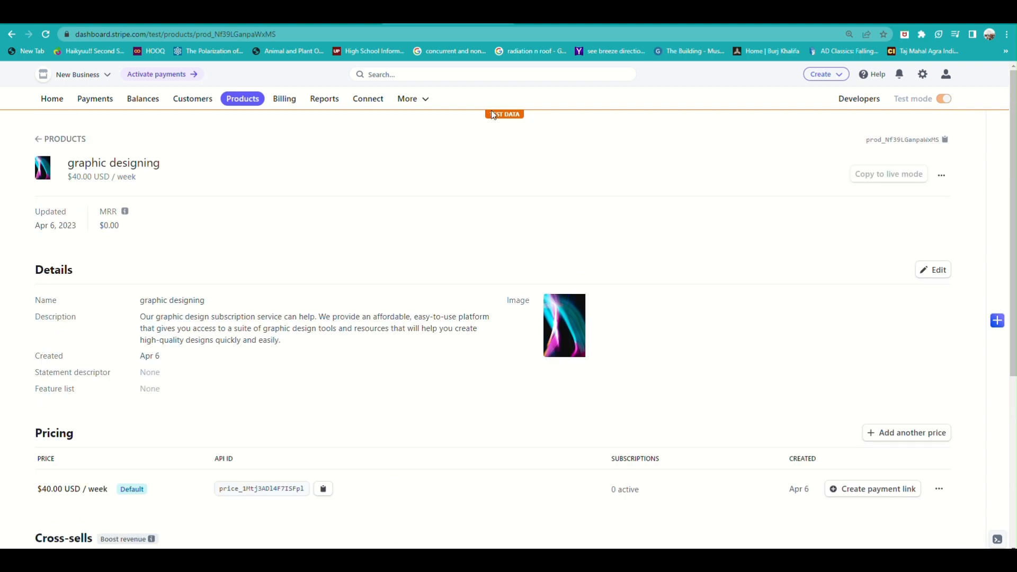
mouse_move(924, 103)
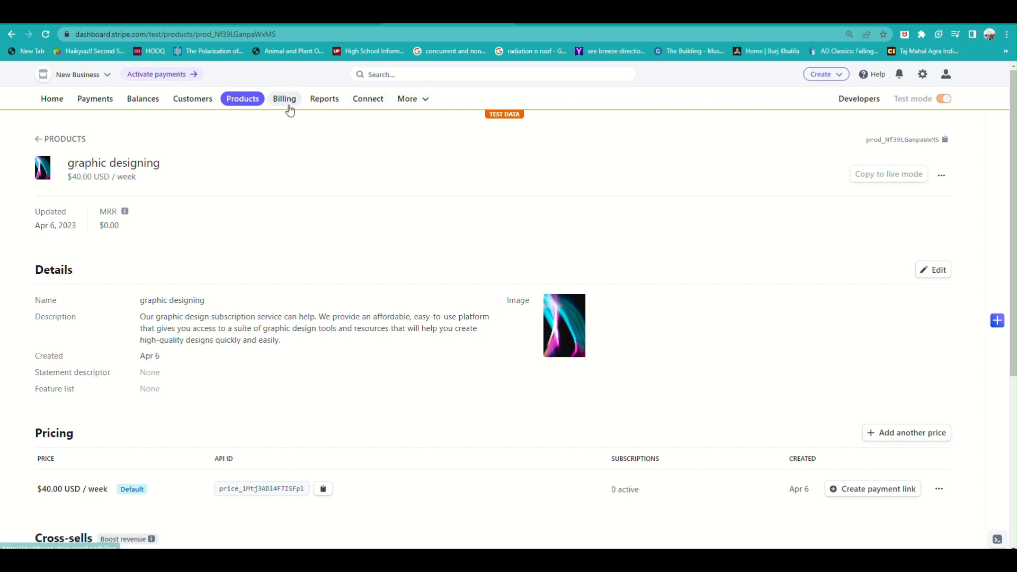
click(57, 138)
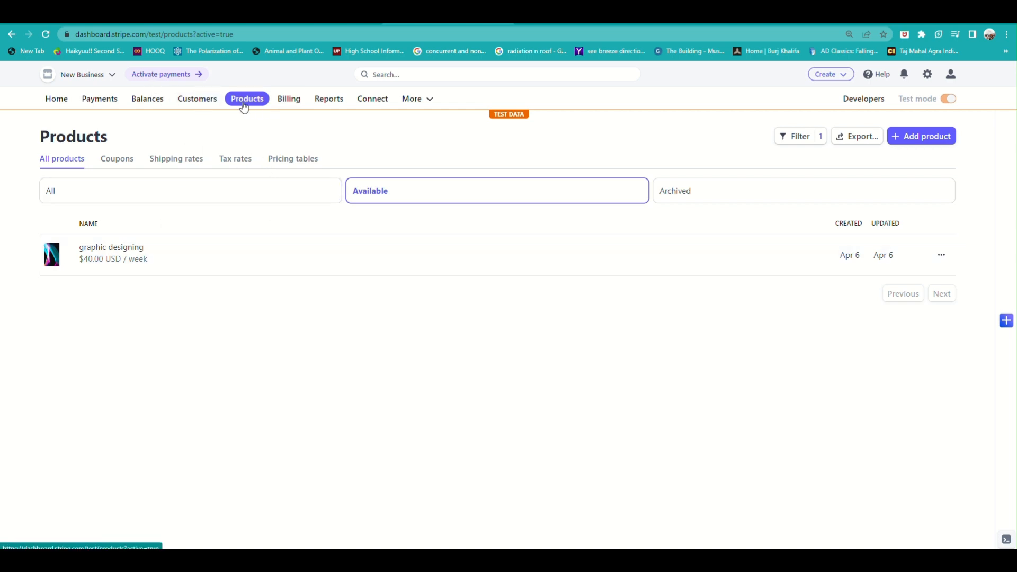
- Start creating a test subscription for the existing customer with the graphic designing product at $40.00 USD / week
click(215, 104)
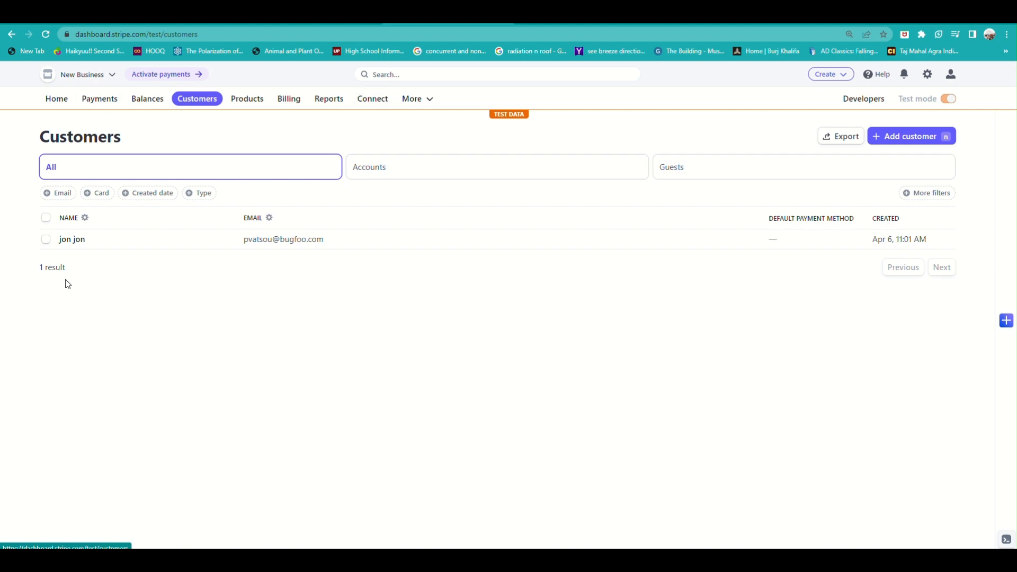
click(212, 247)
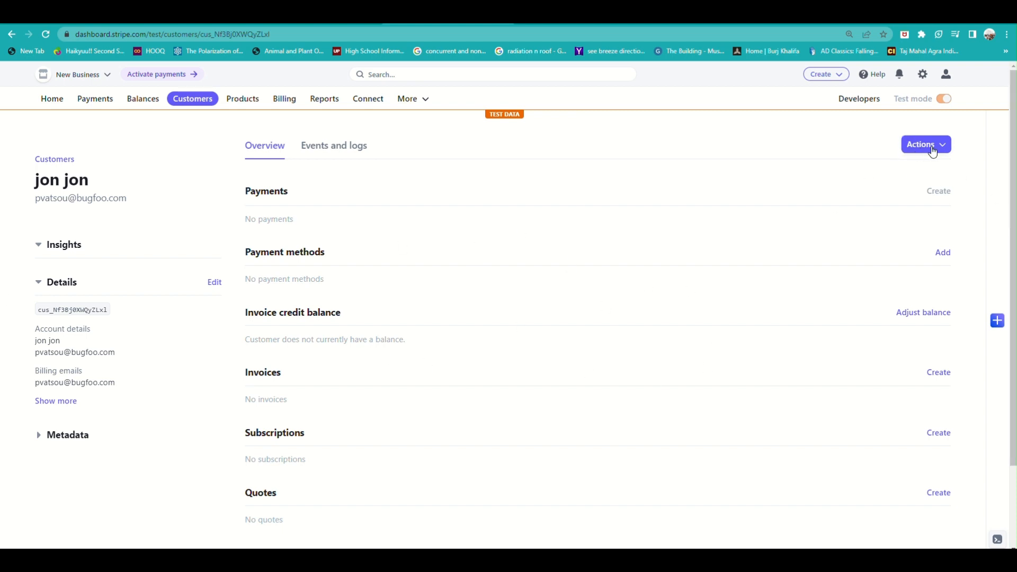
click(915, 151)
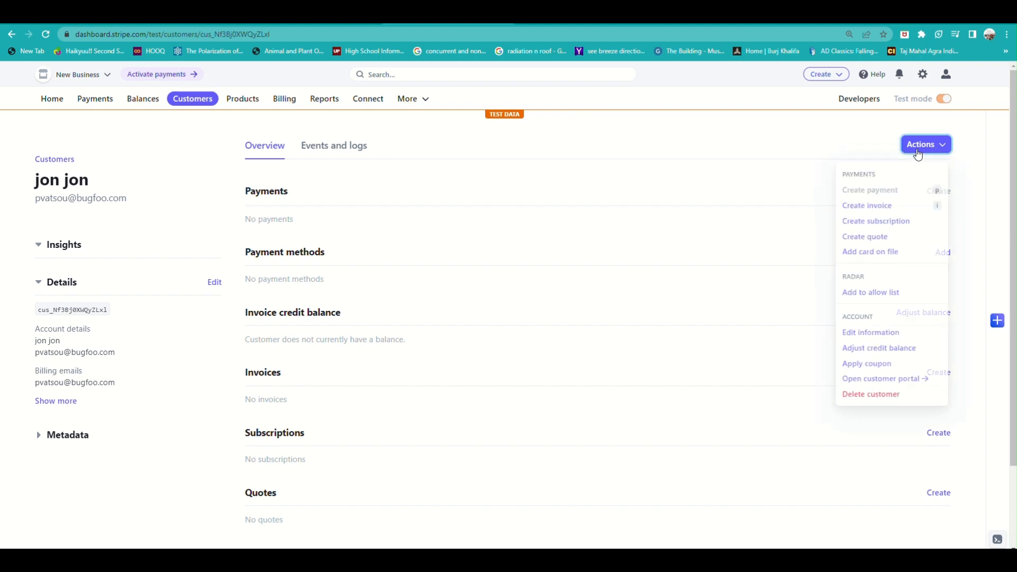
click(872, 220)
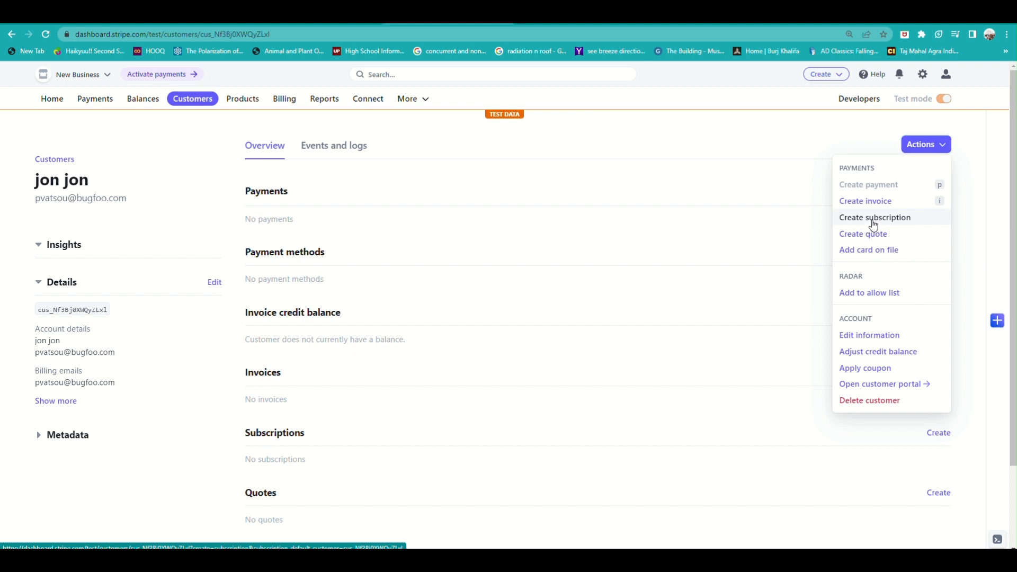
click(903, 225)
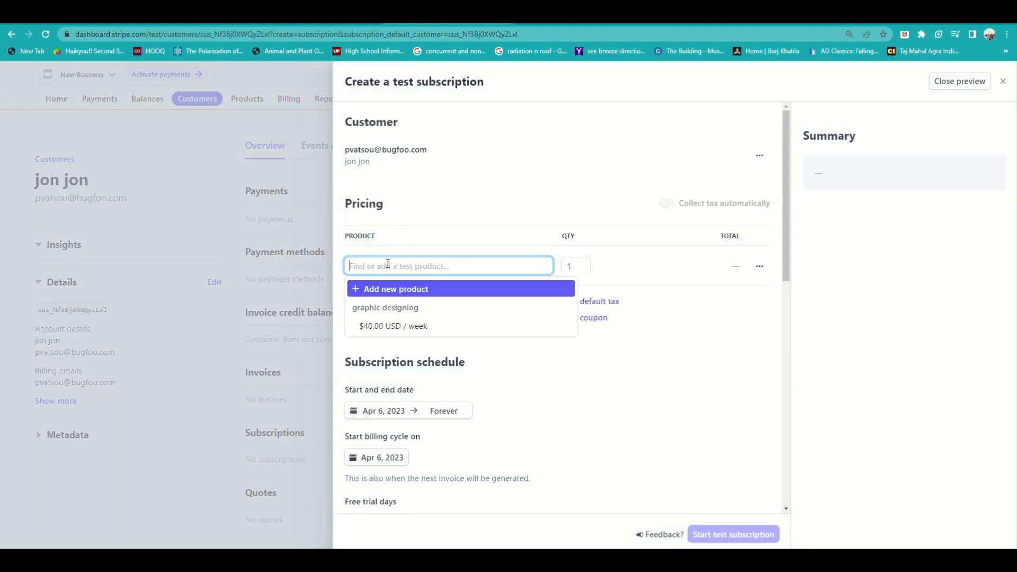
click(388, 326)
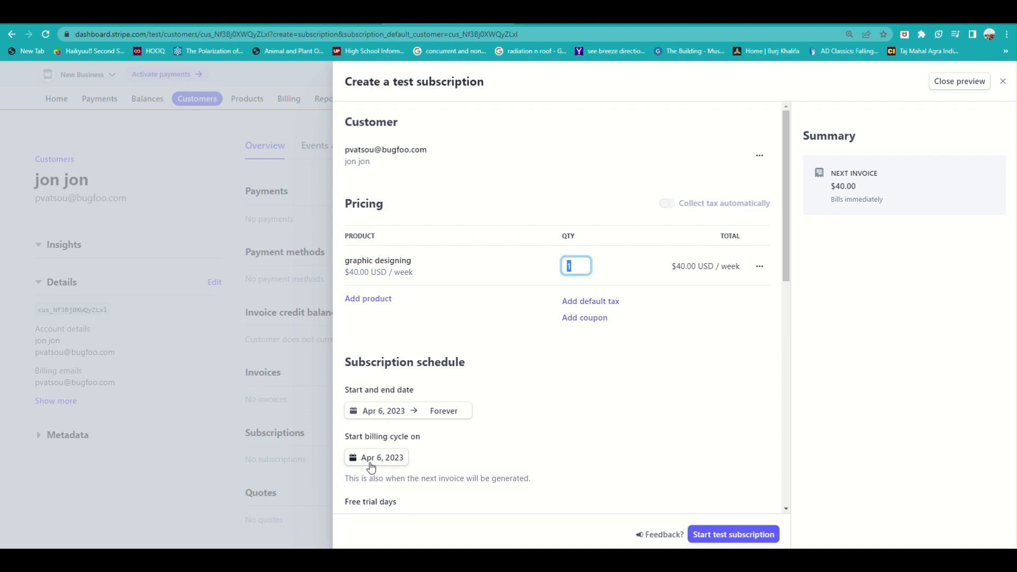
- Add a free trial of 14 days to the subscription
scroll(497, 490, down, 3)
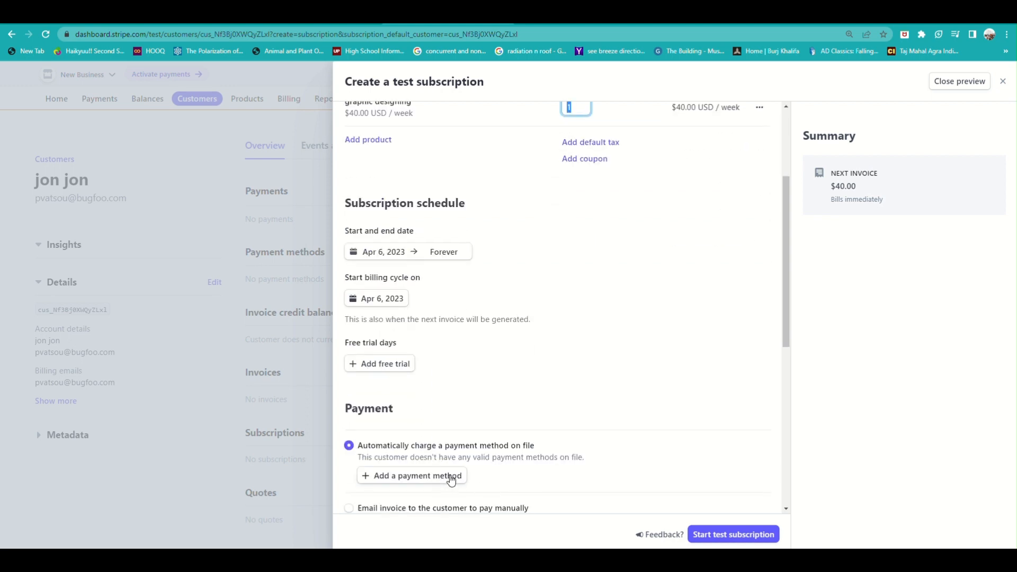
click(379, 365)
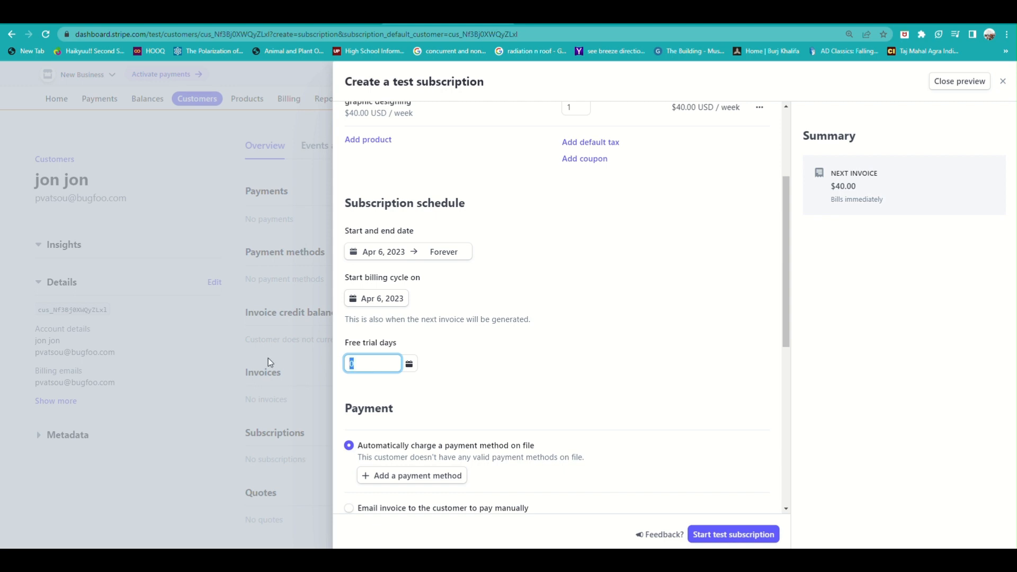
text(14)
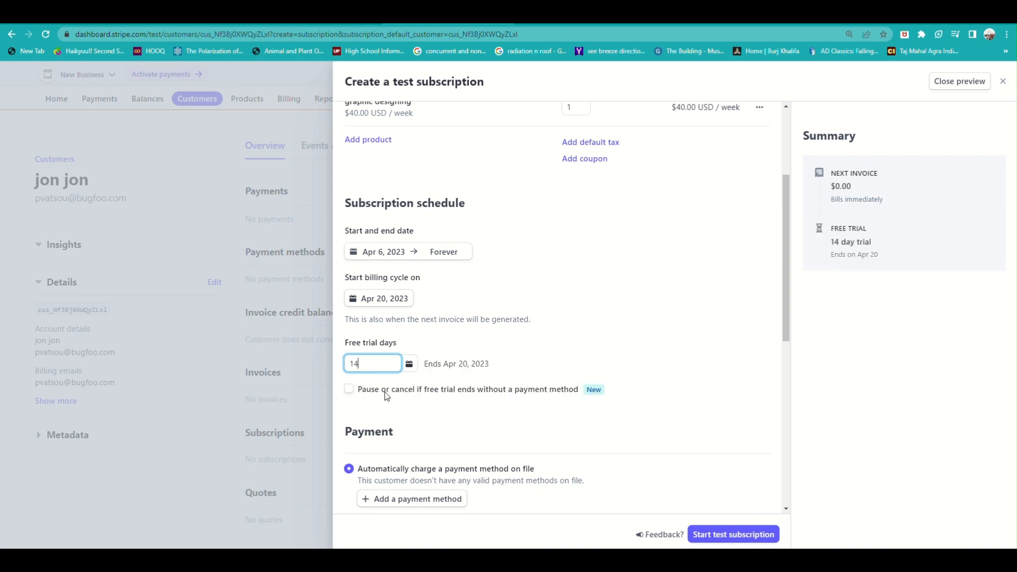
- Have the invoice emailed to the customer for manual payment, due 20 days after it is sent
scroll(479, 420, down, 2)
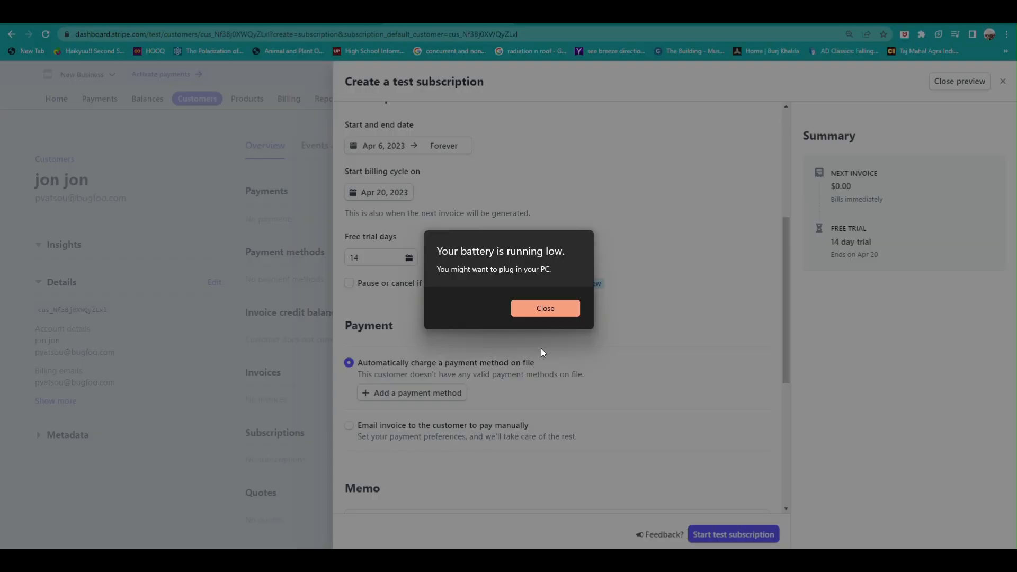
click(543, 307)
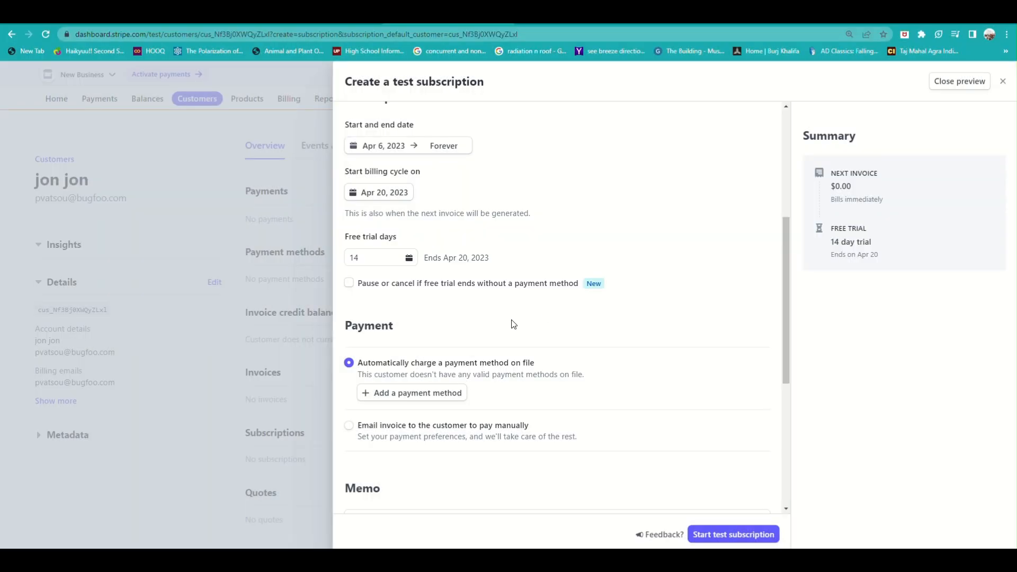
click(354, 425)
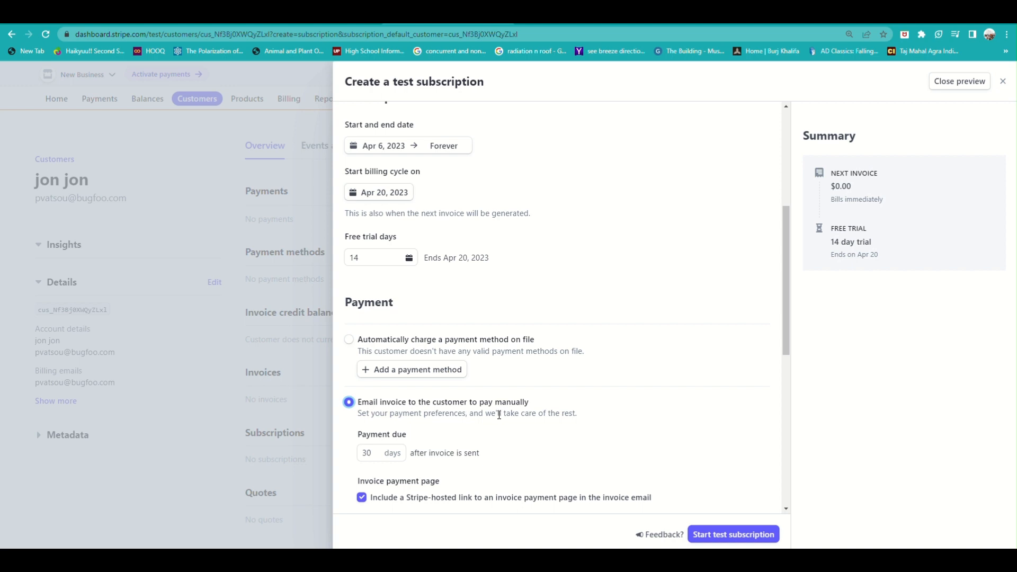
click(382, 455)
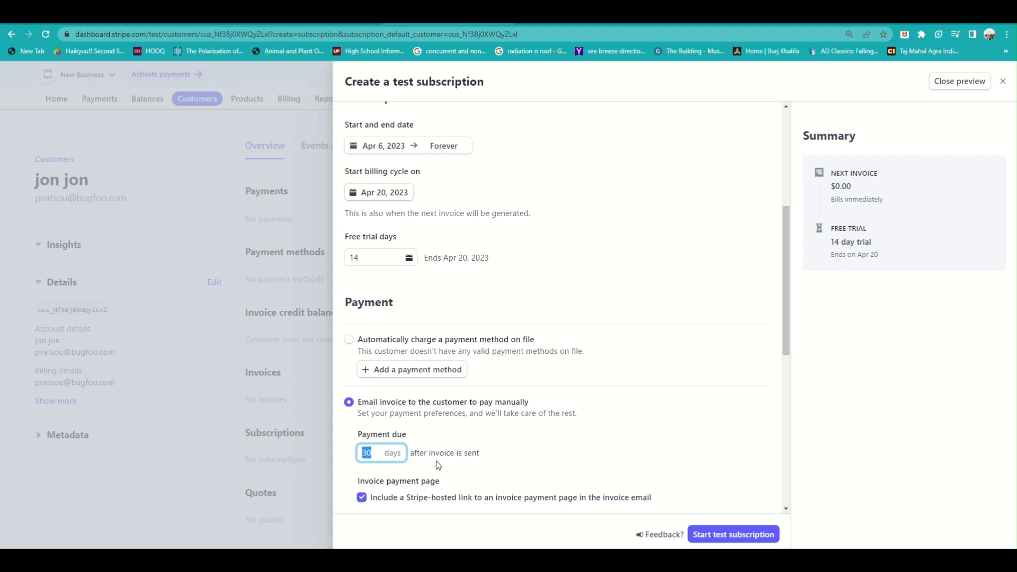
scroll(506, 464, down, 2)
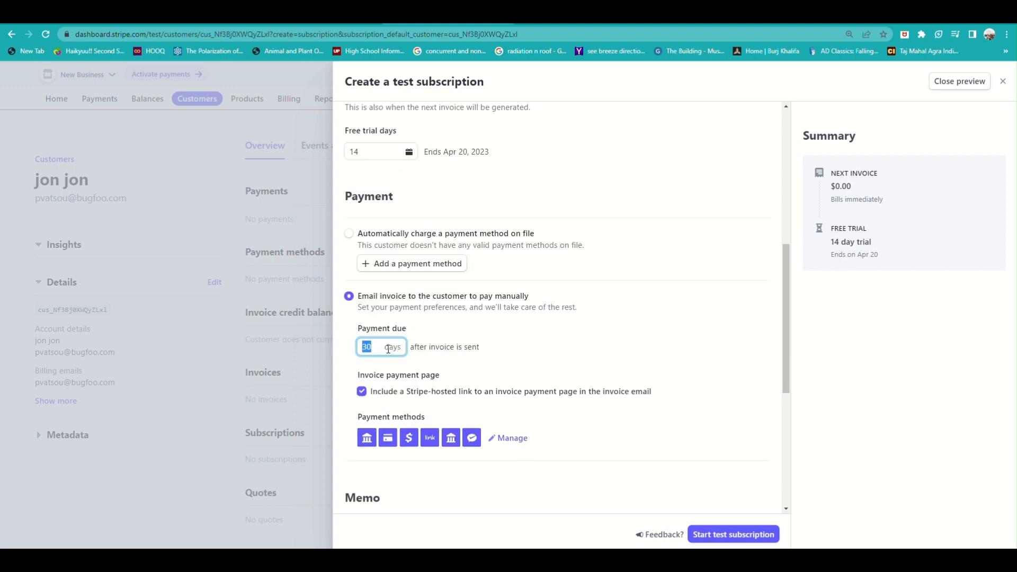
text(7)
key(BackSpace)
text(1)
key(BackSpace)
text(20)
- Enter the memo "thank you for your subcription" and leave the footer empty
scroll(613, 281, down, 5)
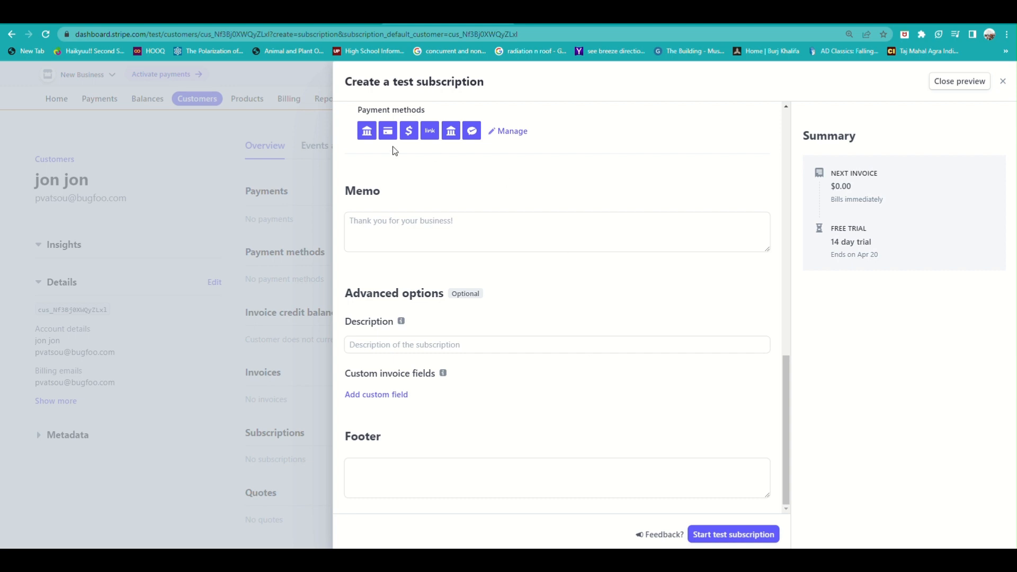
click(357, 230)
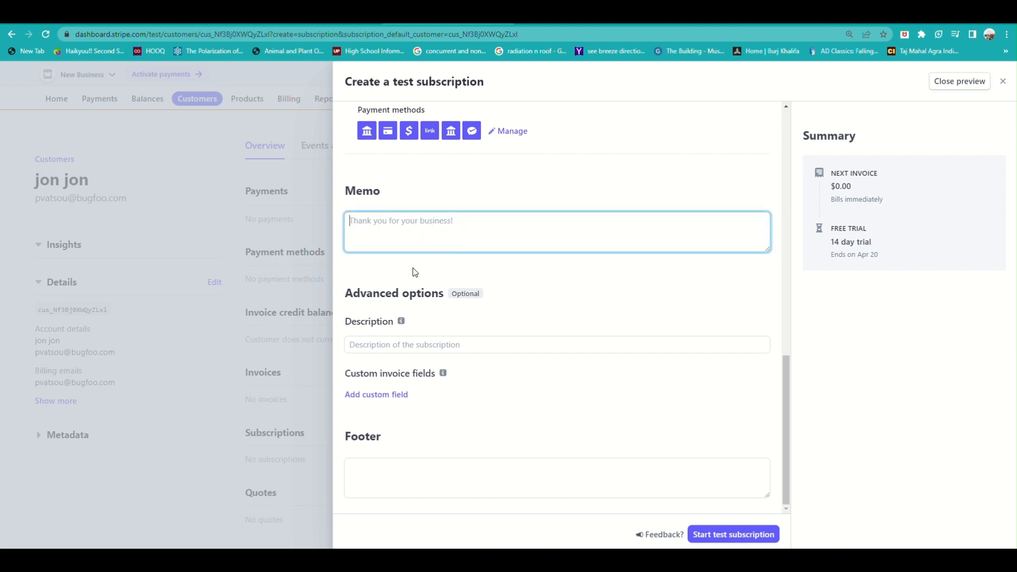
text(thank you for your subcription)
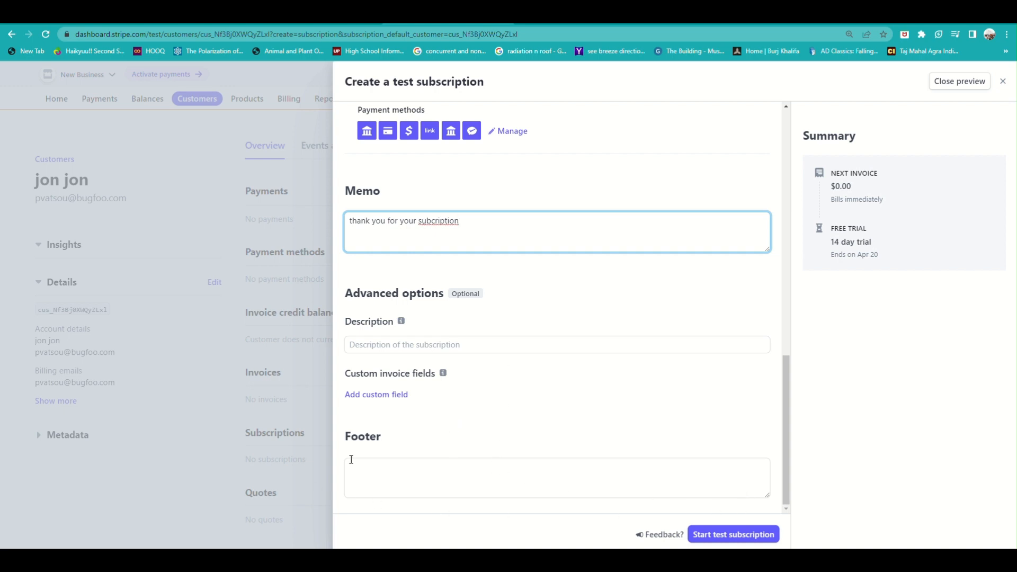
click(381, 476)
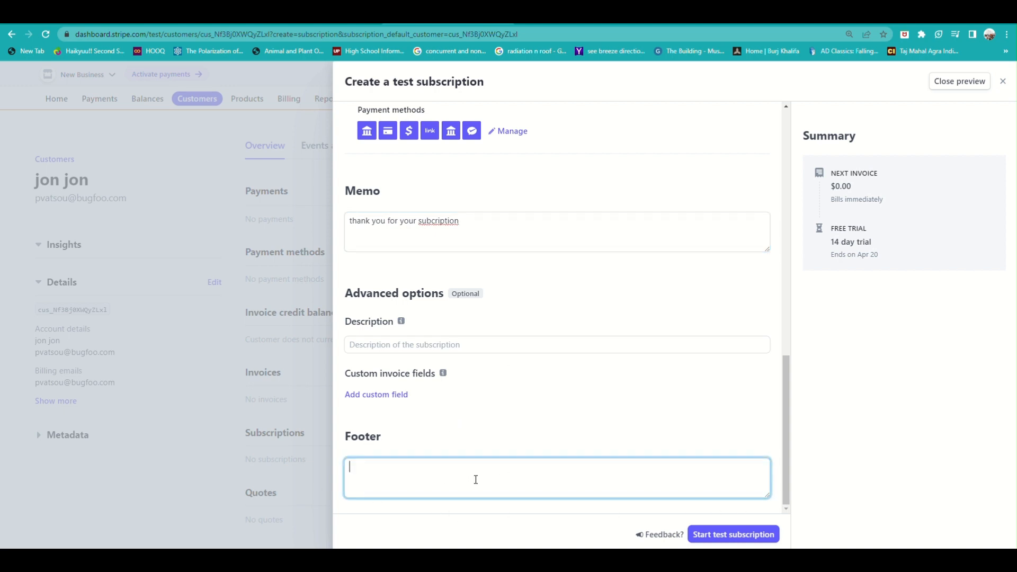
- Review all the subscription's settings and start the test subscription
scroll(626, 286, up, 3)
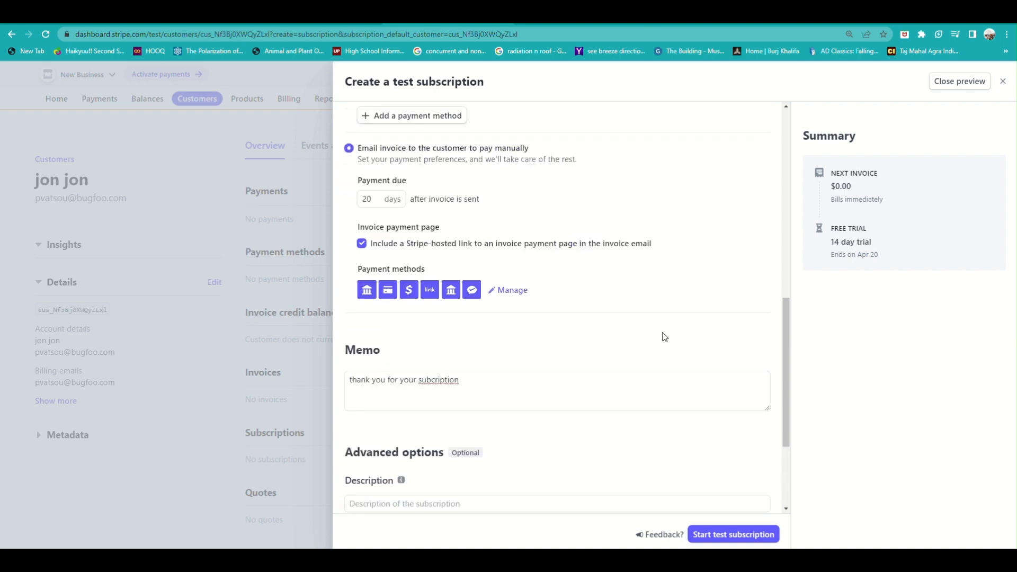
scroll(665, 334, up, 9)
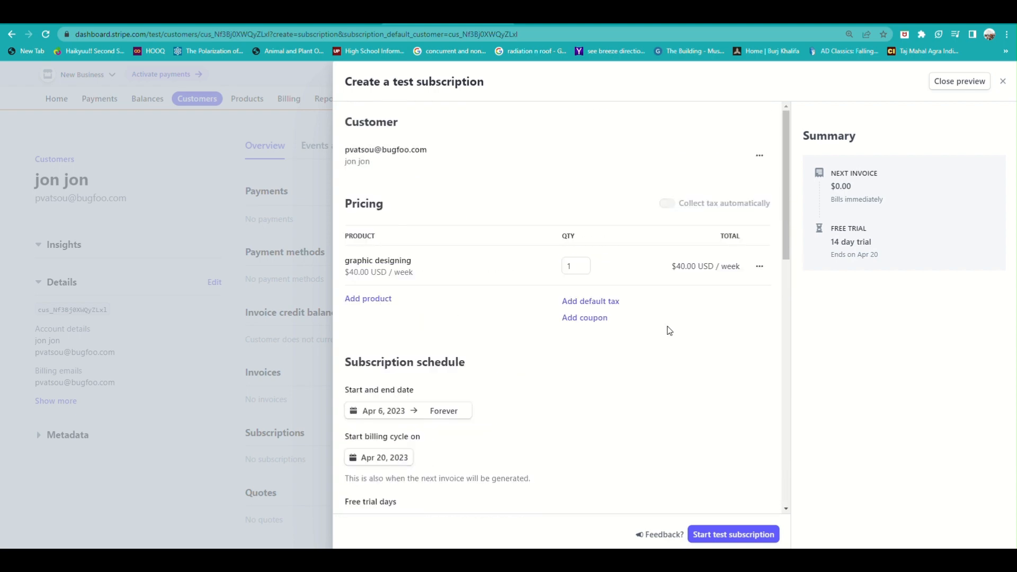
scroll(670, 331, down, 10)
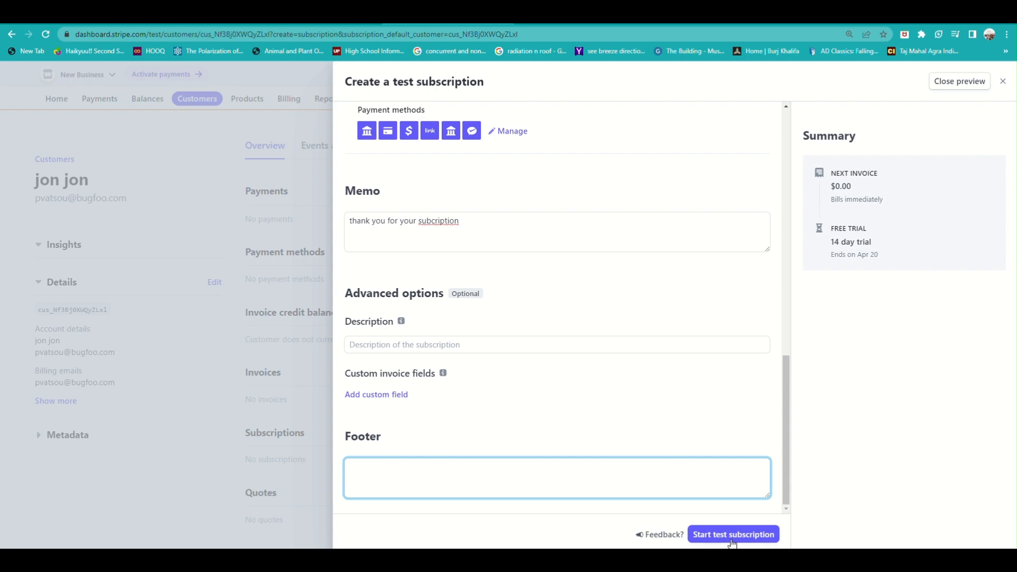
scroll(572, 428, up, 3)
scroll(573, 428, up, 8)
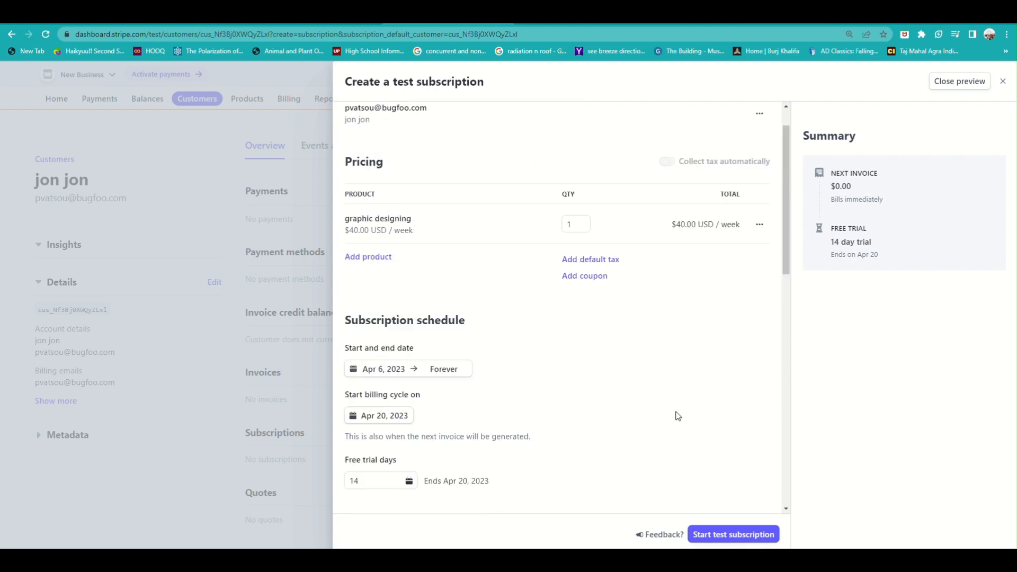
scroll(674, 416, up, 1)
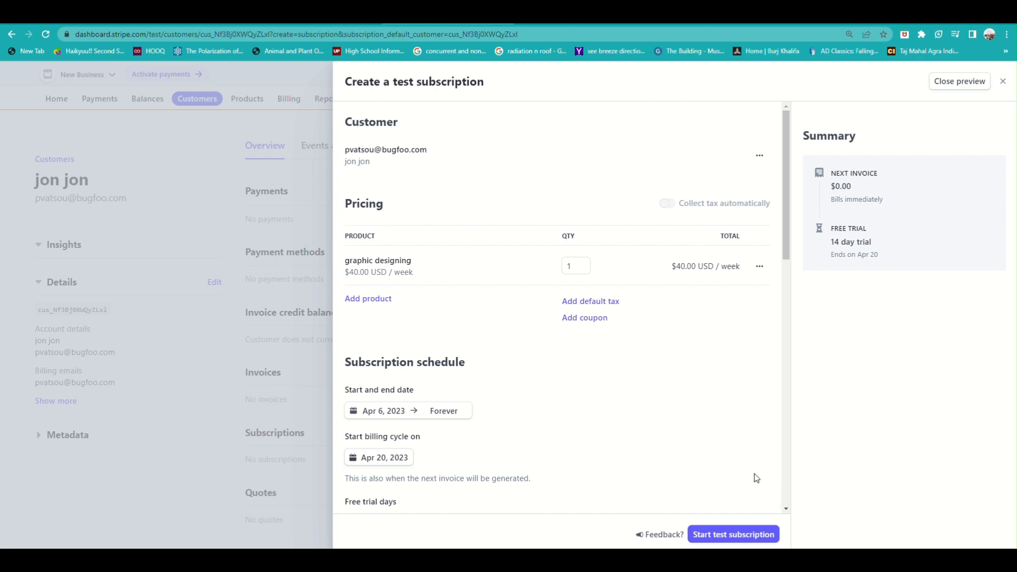
click(712, 536)
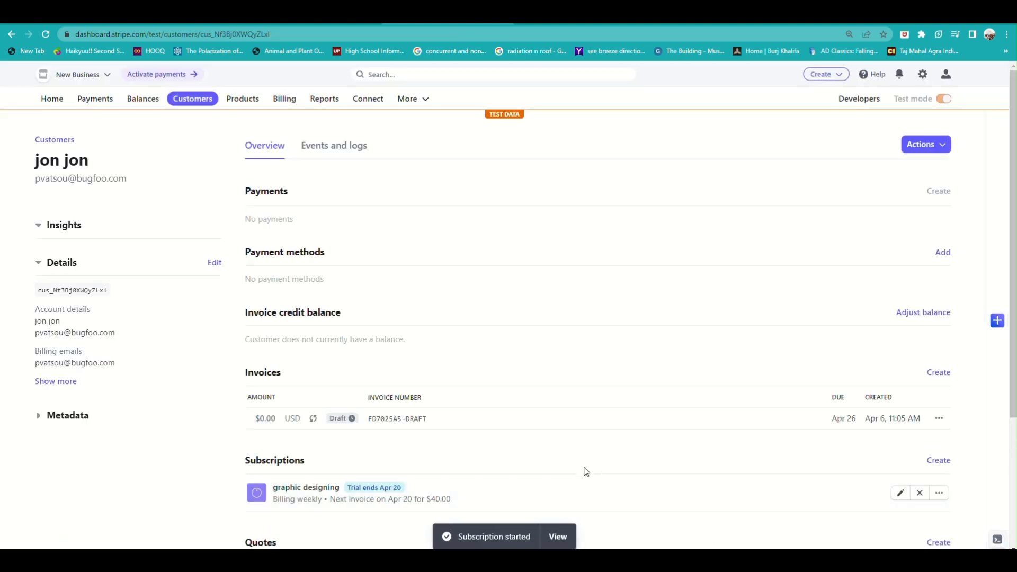
- Check the customer's overview from the customer list, and view the payments overview and payment links pages
scroll(586, 472, down, 3)
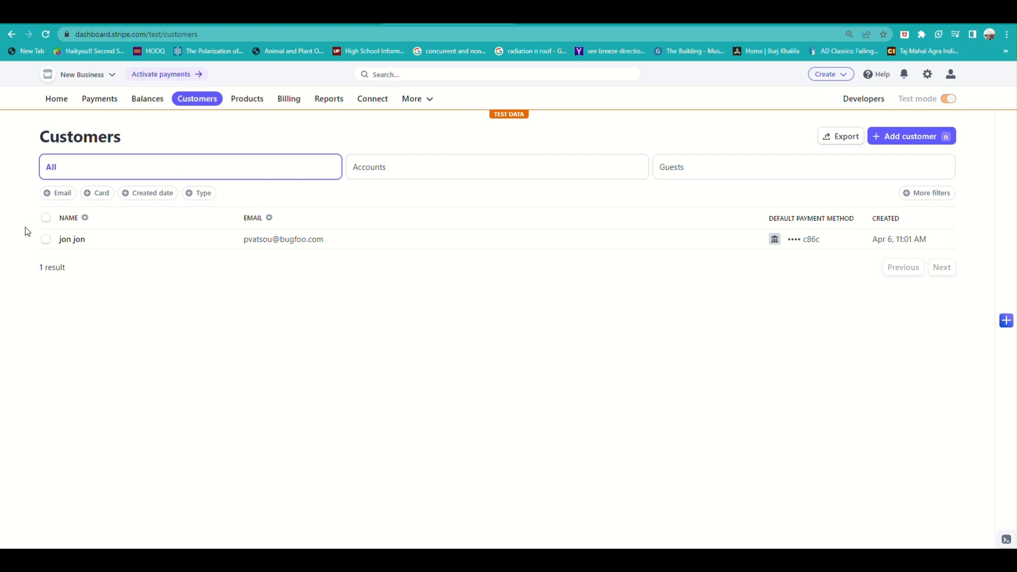
click(122, 246)
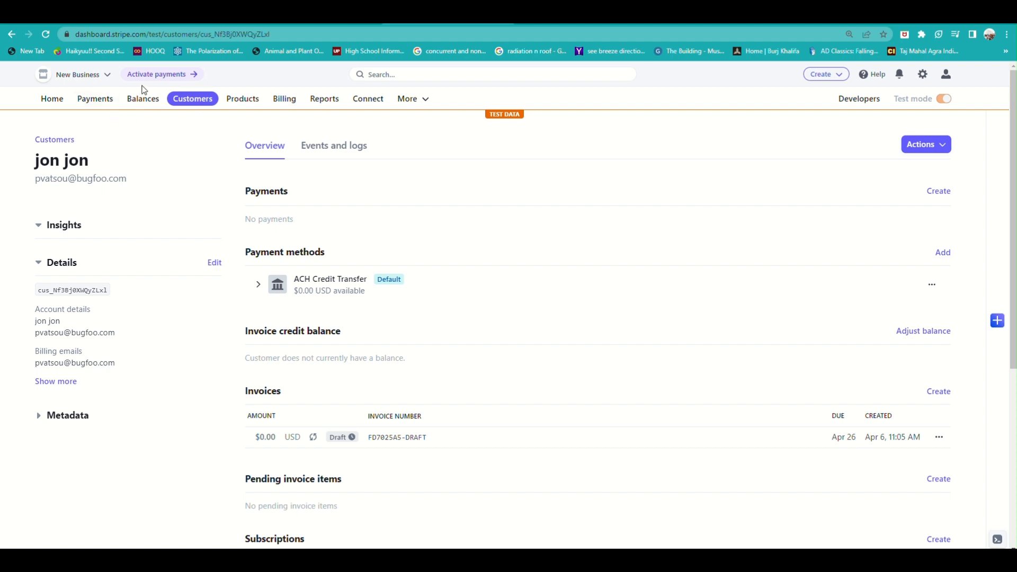
click(92, 109)
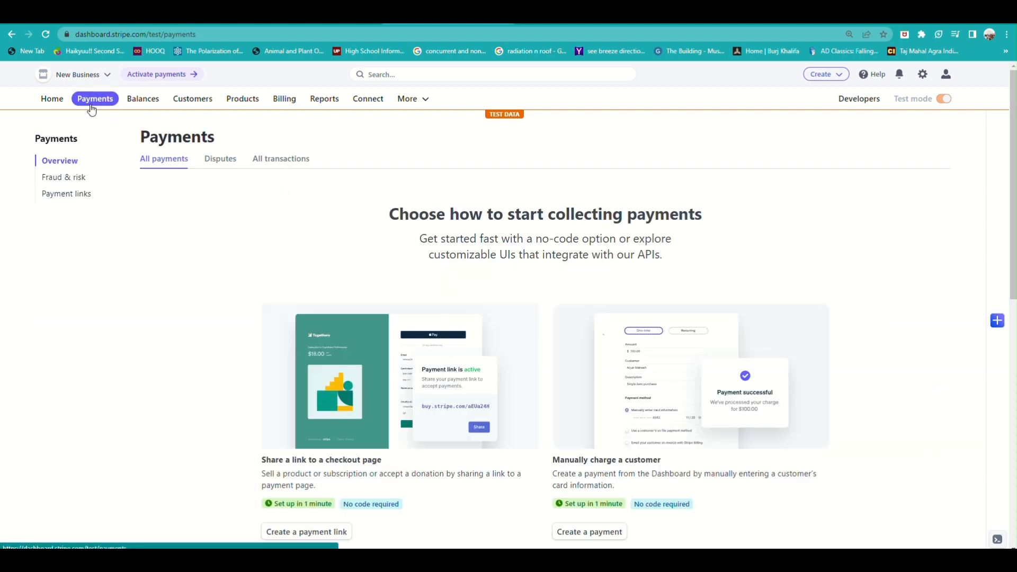
click(64, 196)
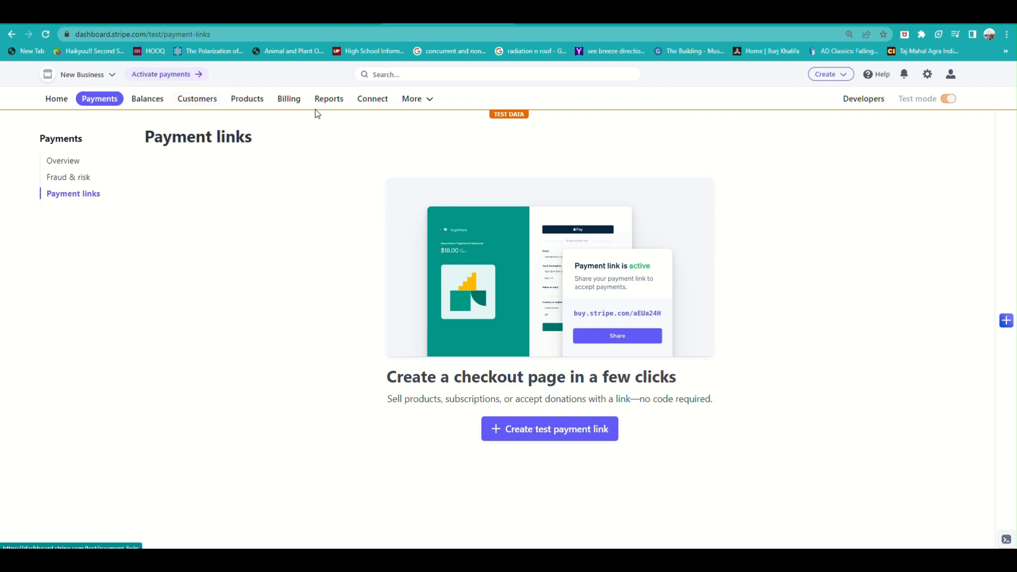
- Open the graphic designing product's details page and check its pricing section
click(243, 101)
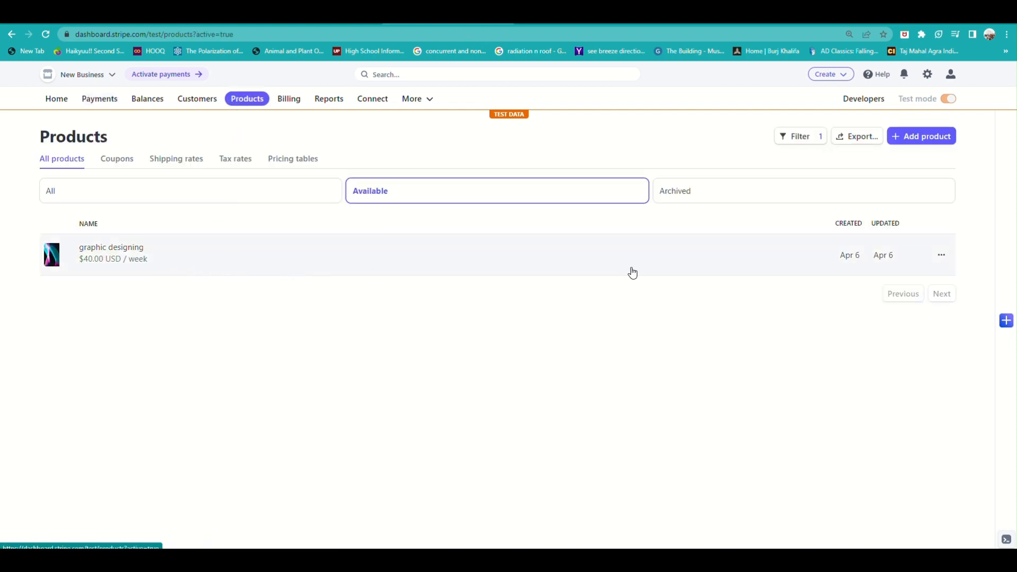
click(588, 261)
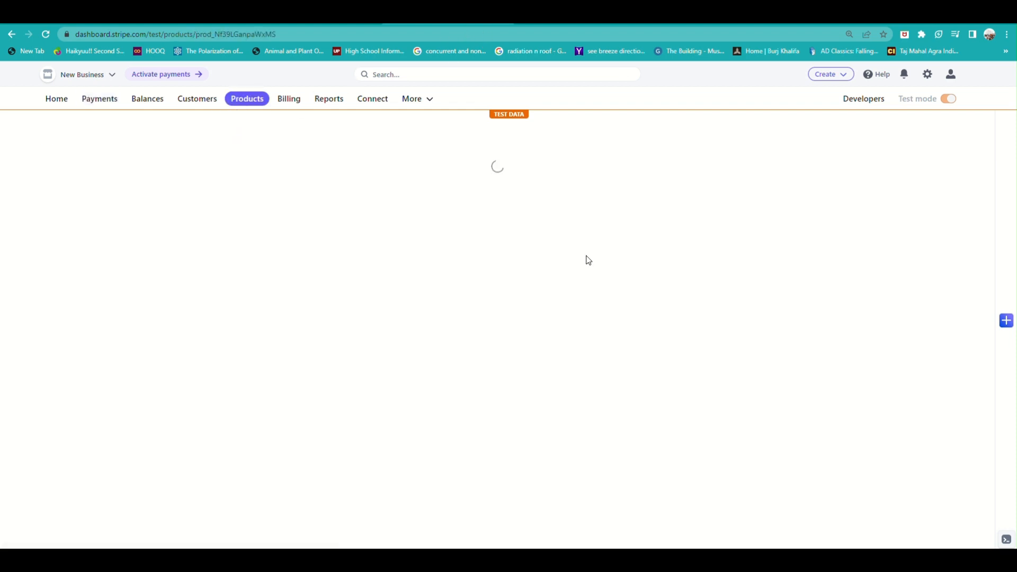
scroll(358, 350, down, 2)
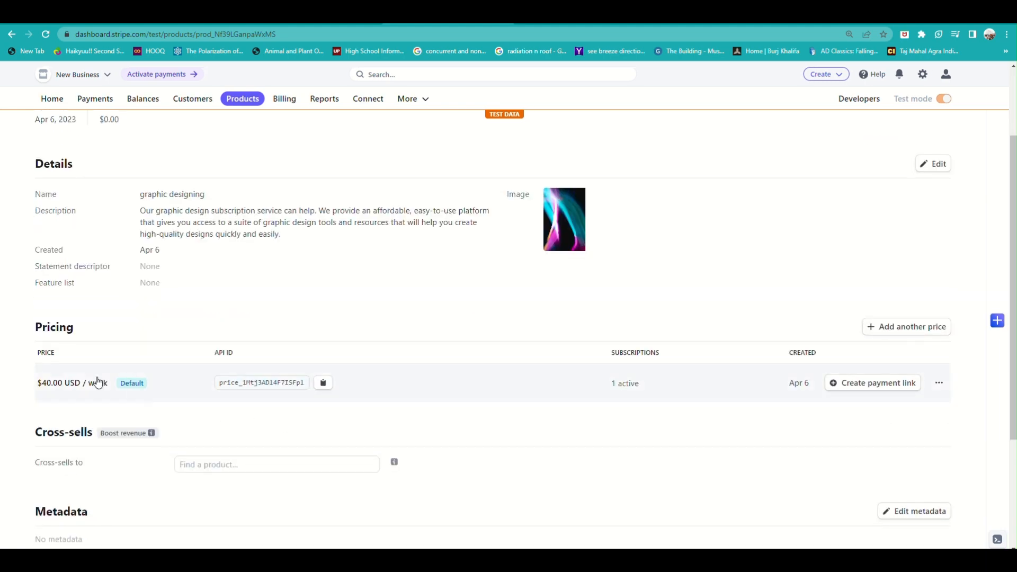
- Start a payment link for the graphic designing product's weekly price and preview its payment page in mobile and desktop layouts
double_click(222, 382)
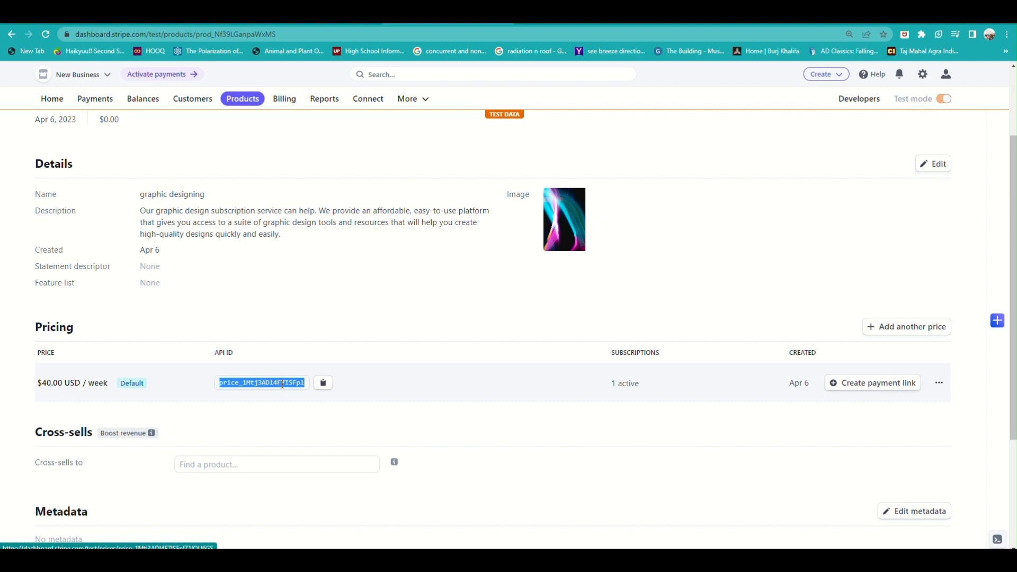
click(874, 391)
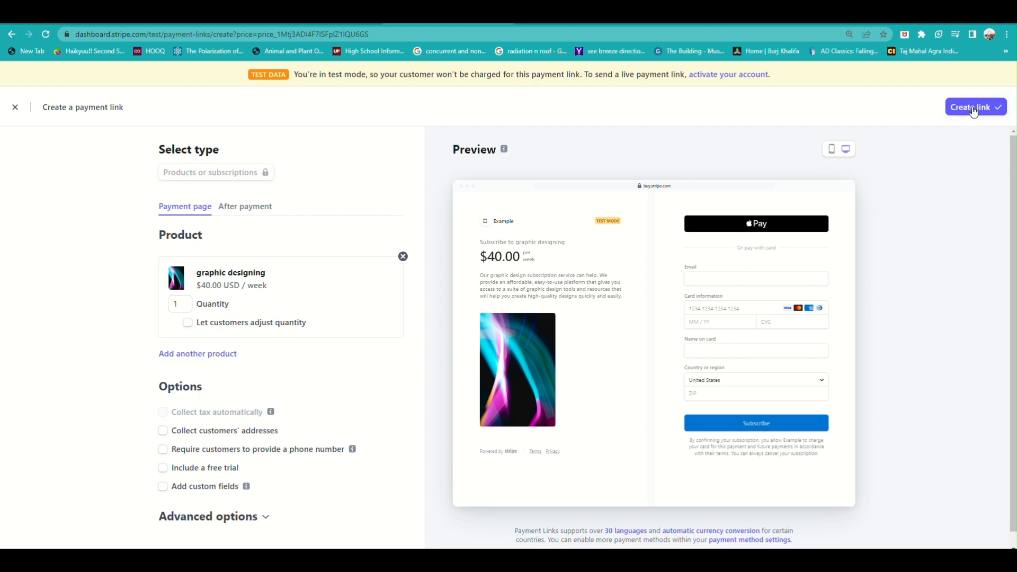
click(832, 151)
click(848, 156)
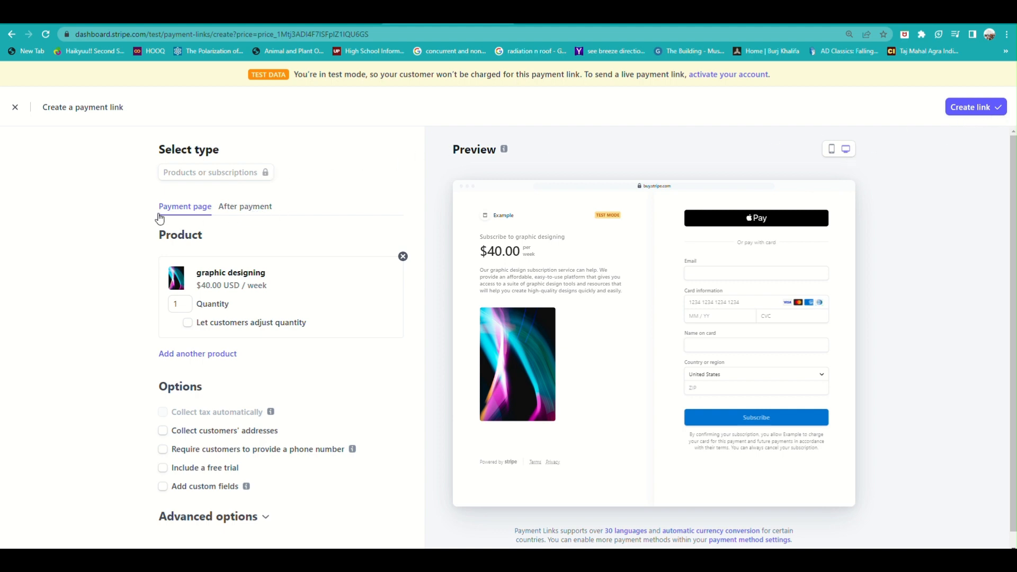
- Review the payment page and after-payment settings, keep the default confirmation page, and create the payment link
click(236, 209)
click(189, 211)
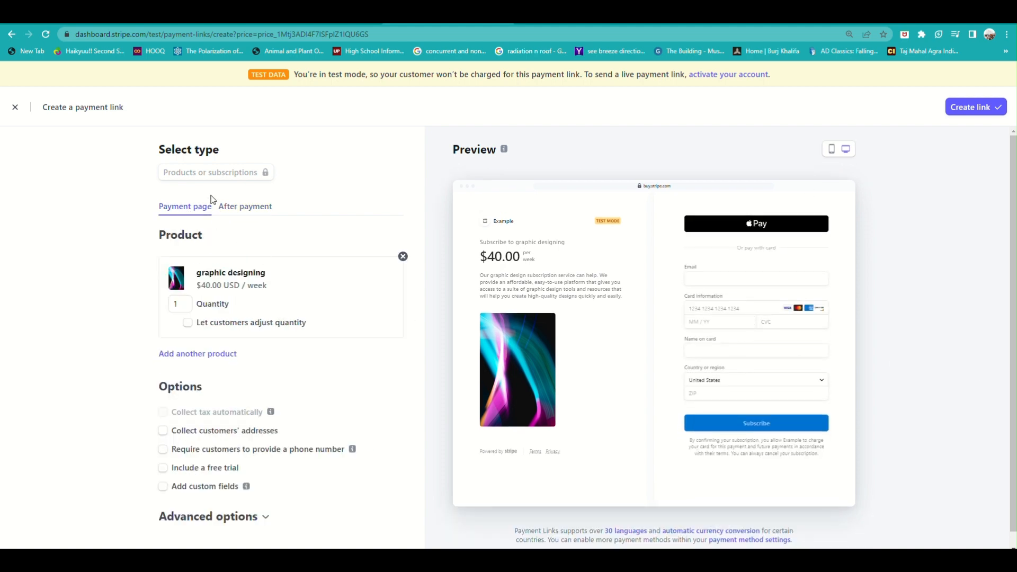
click(235, 206)
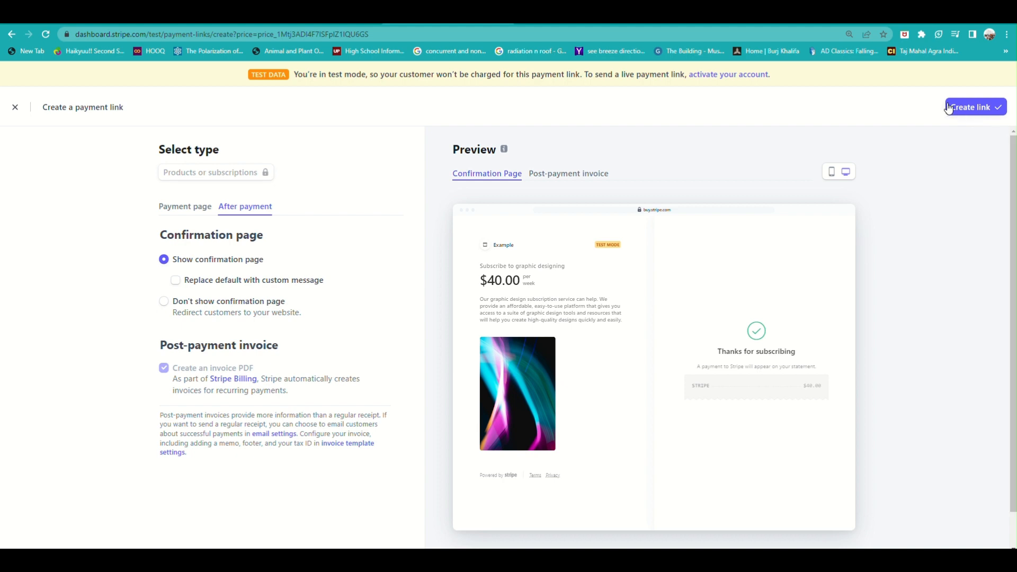
click(975, 110)
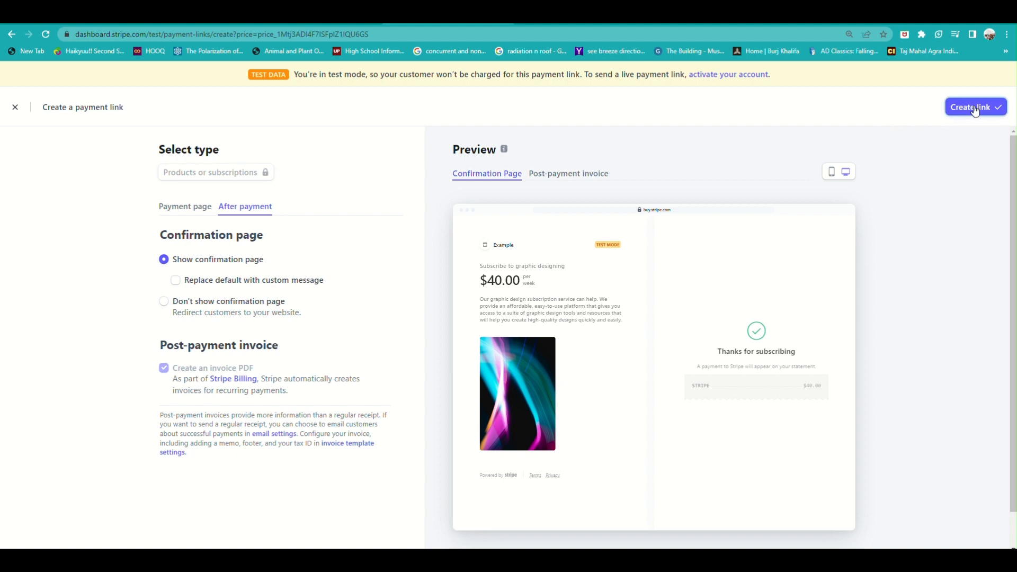